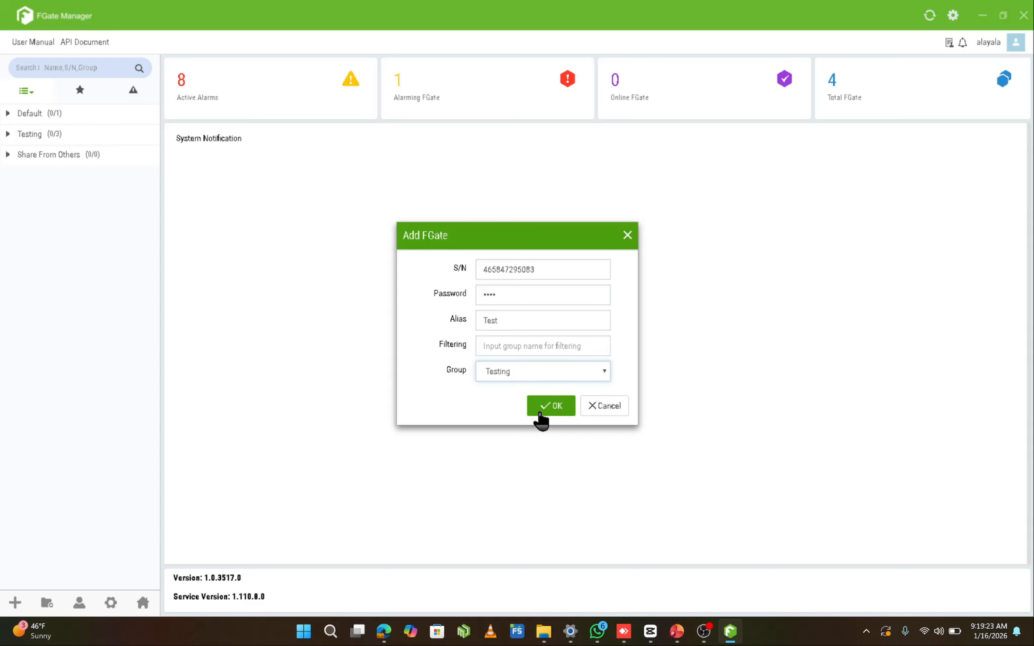
Confirm adding the FGate with the alias Test to the Testing group, and open the Config Tools
left_click(541, 413)
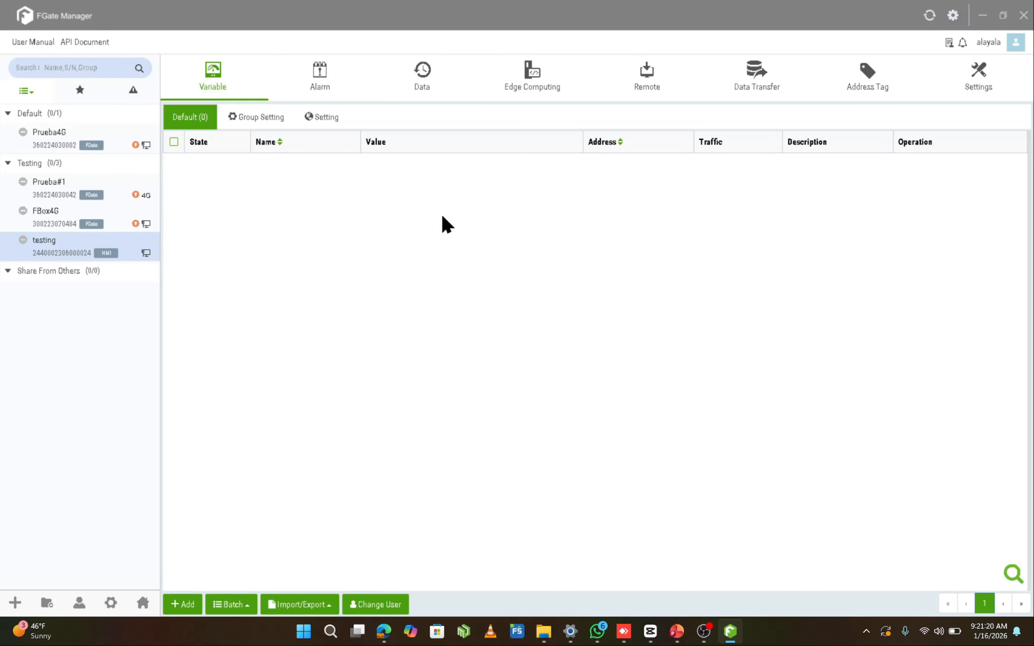
left_click(956, 28)
left_click(953, 19)
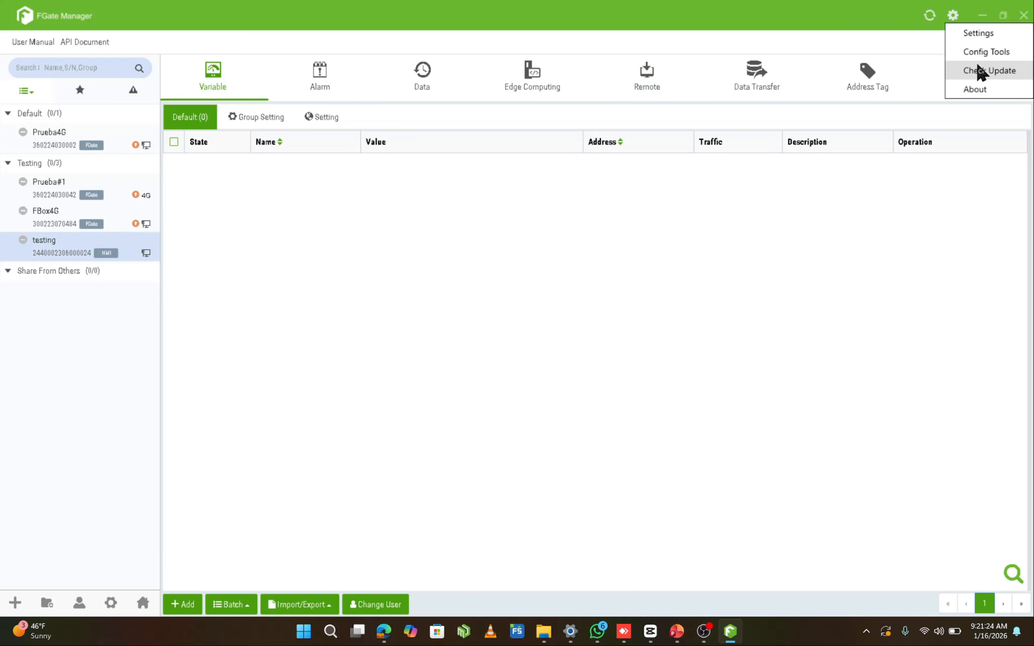
left_click(1016, 52)
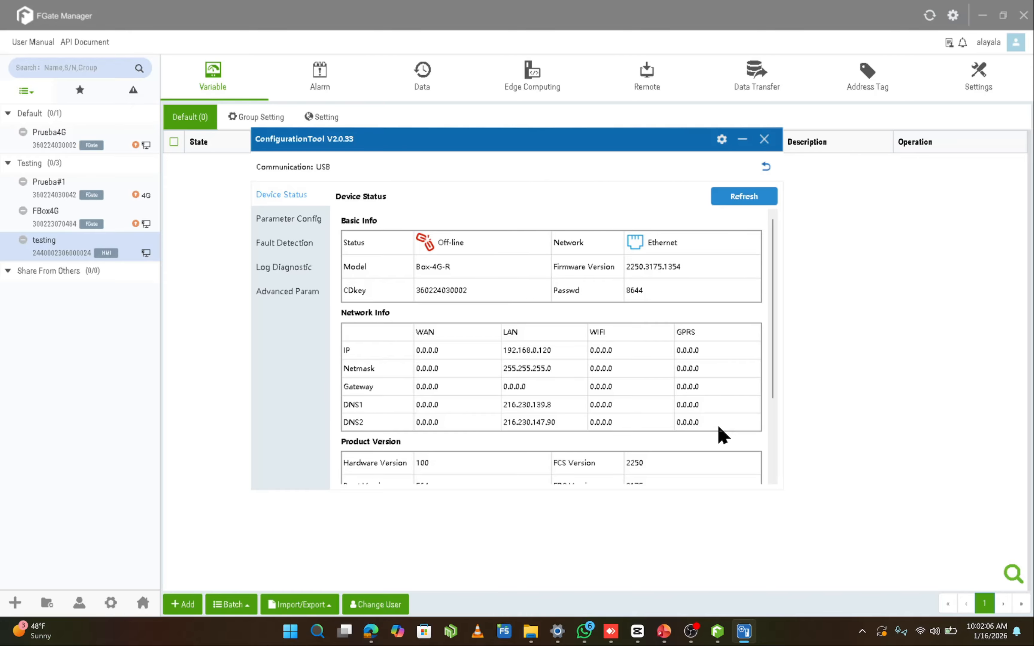
Examine the connected device's parameter configuration, from networking model, WAN and LAN through WIFI and cellular to URL and time zone
left_click(280, 227)
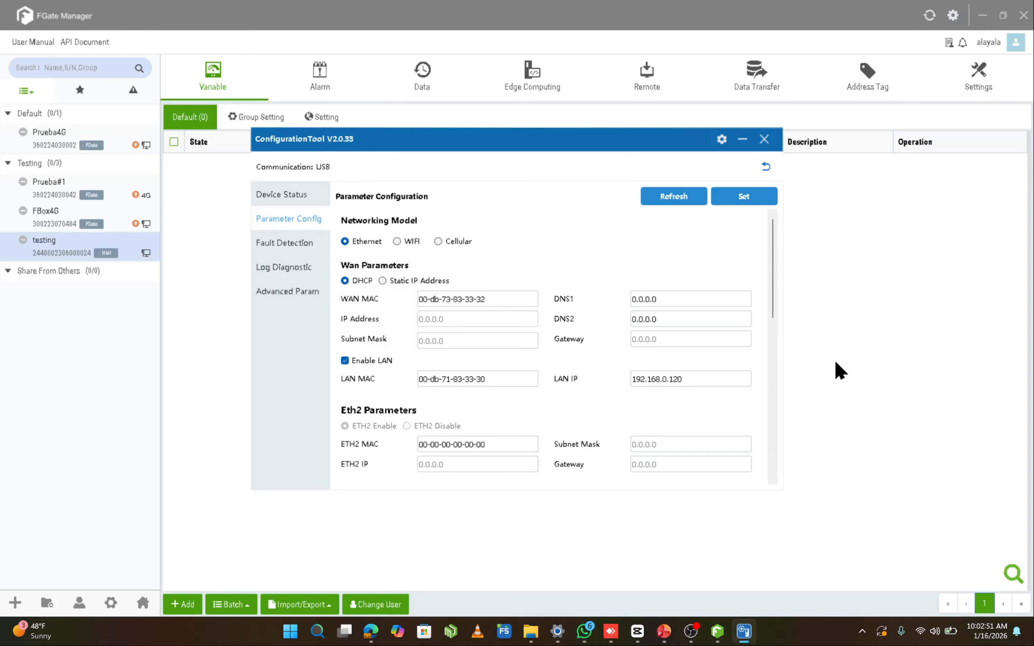
scroll(675, 295, "down", 1)
scroll(673, 288, "down", 3)
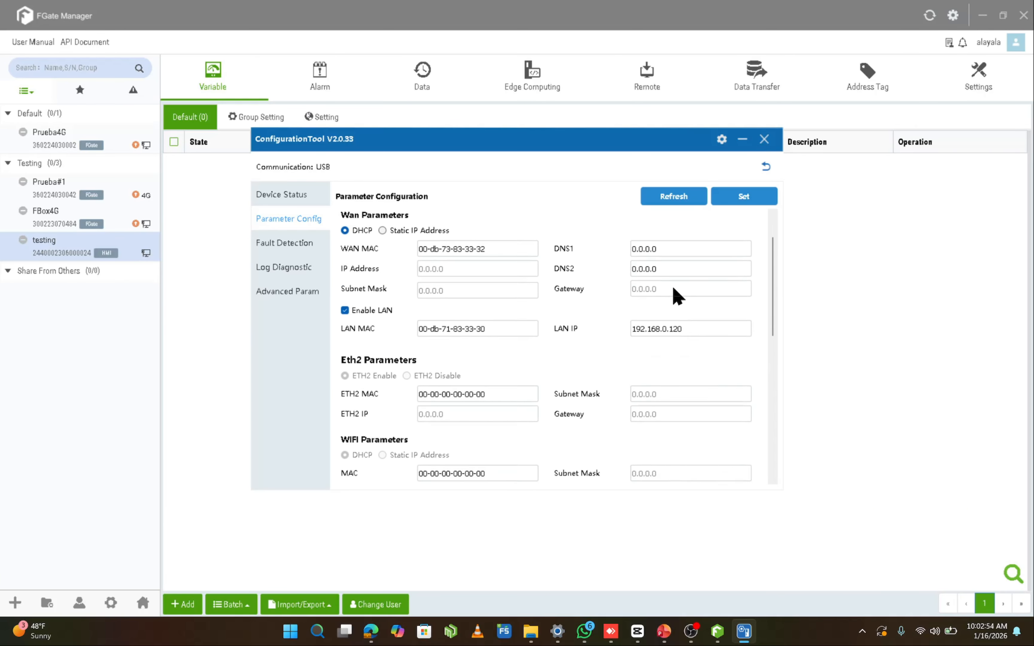
scroll(674, 289, "down", 5)
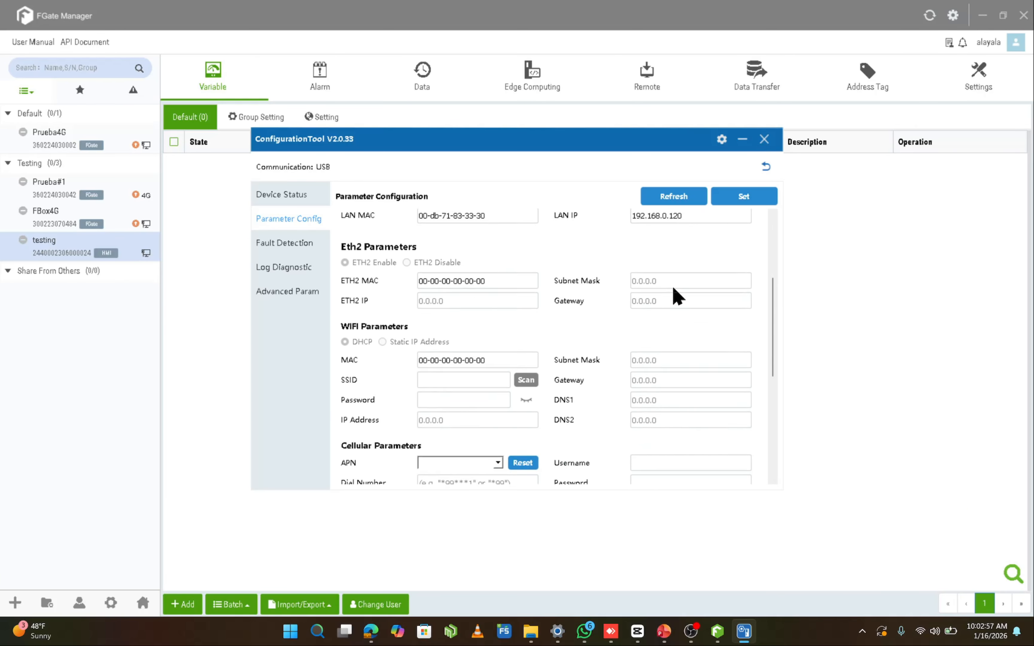
scroll(677, 296, "down", 7)
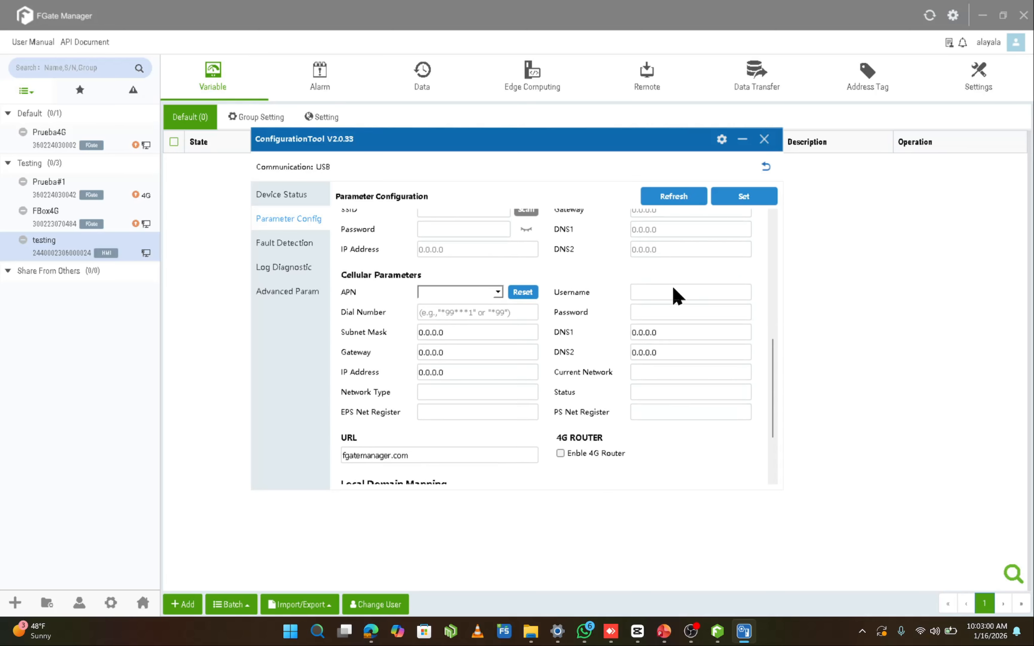
scroll(678, 295, "down", 2)
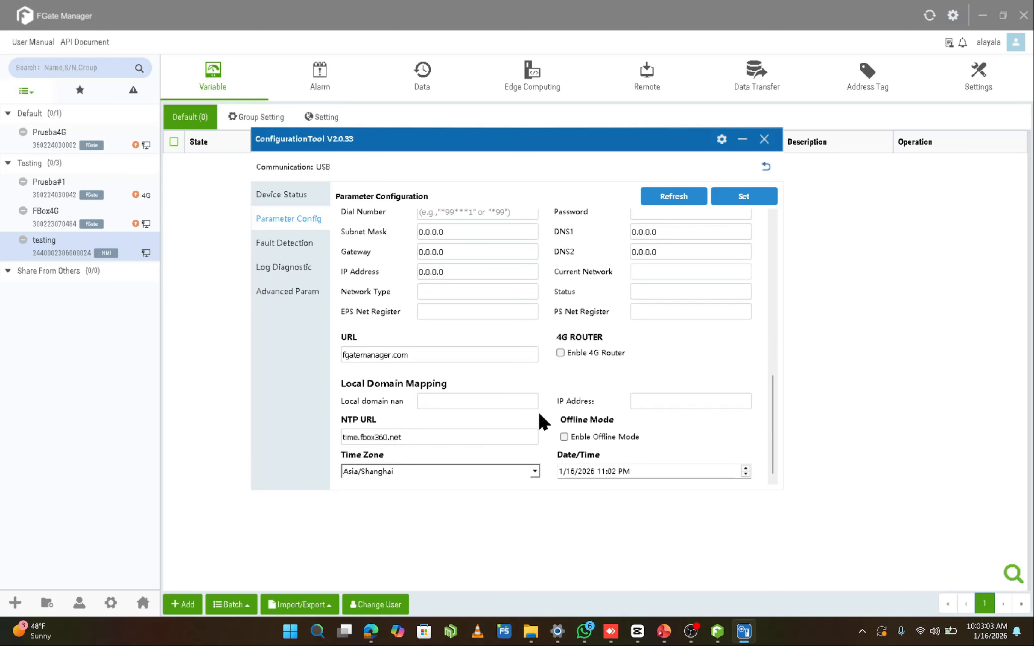
scroll(509, 346, "up", 4)
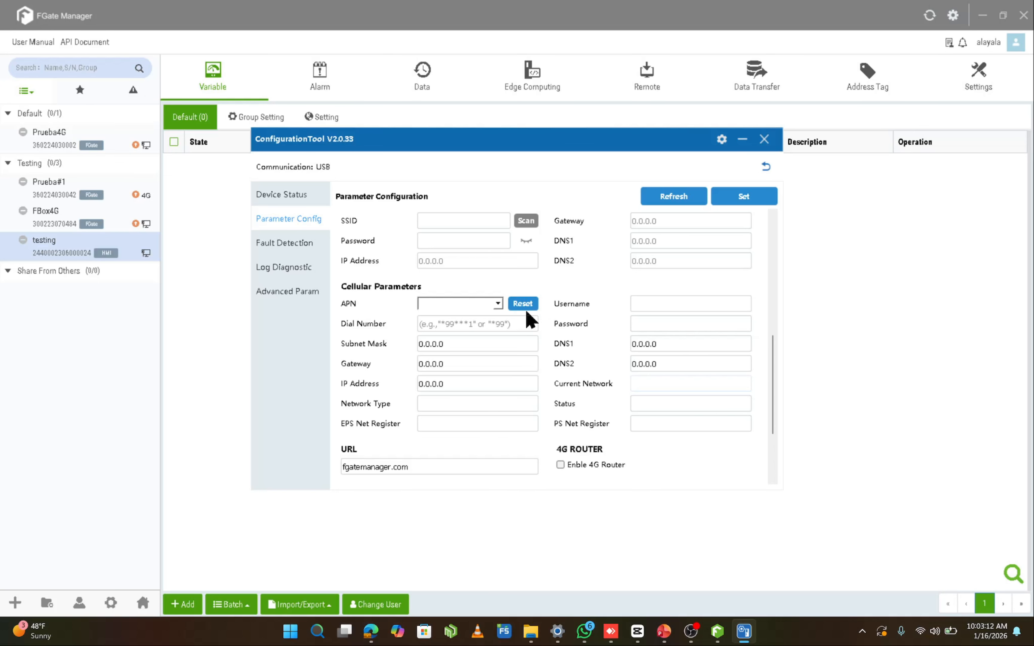
scroll(530, 321, "up", 5)
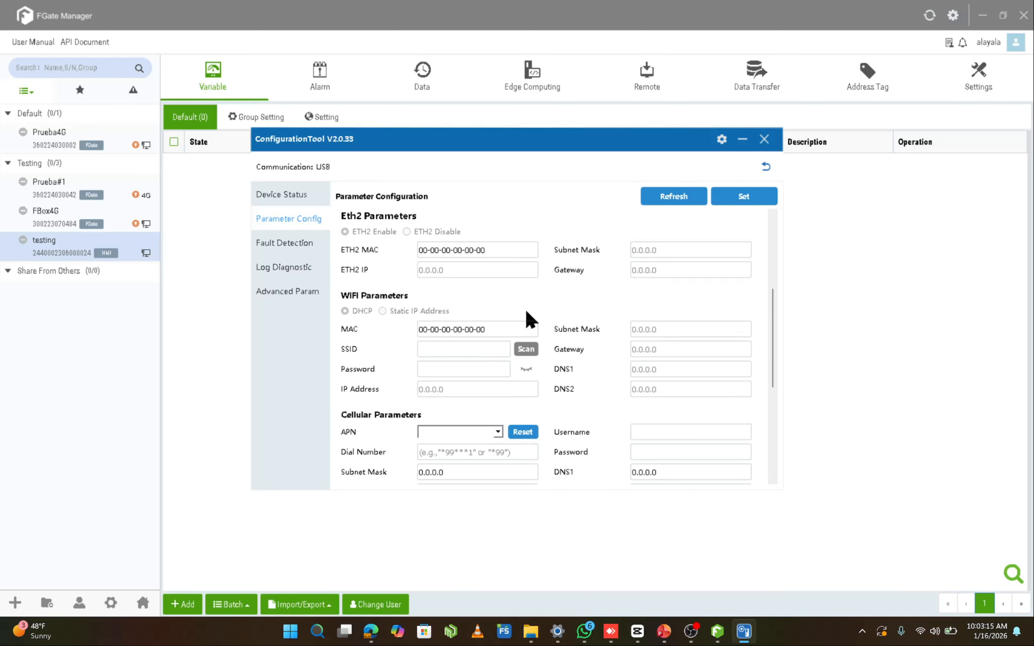
scroll(530, 321, "up", 3)
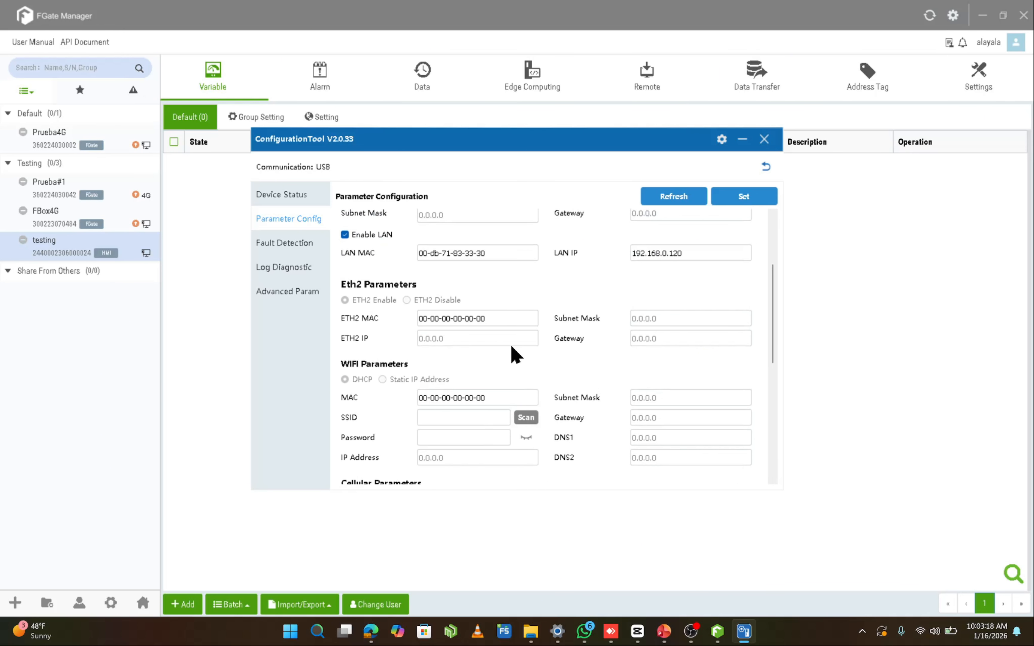
scroll(511, 347, "up", 5)
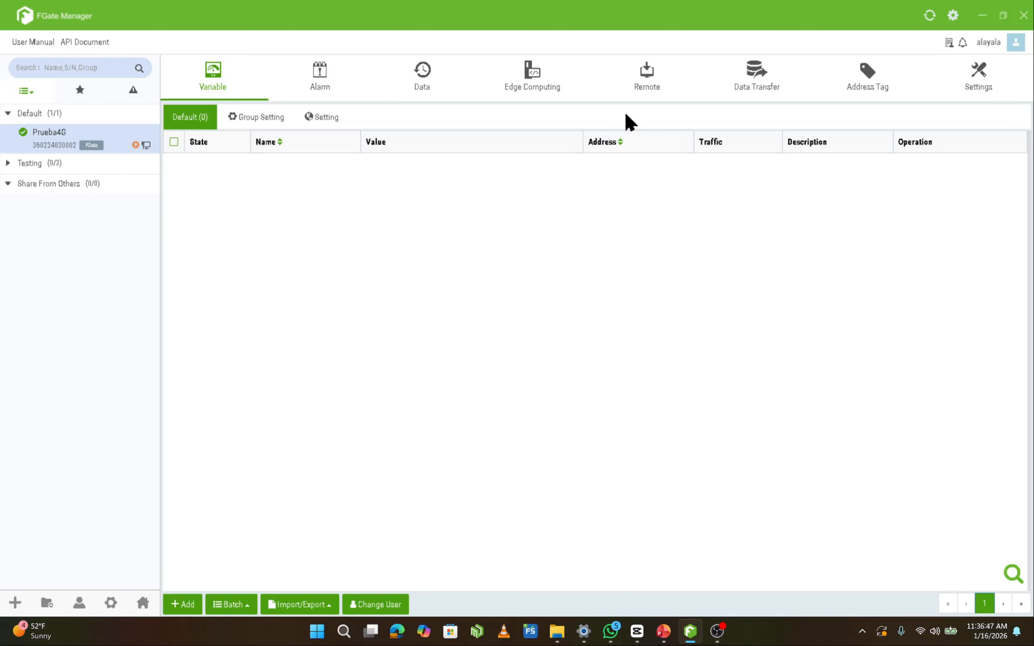
Open the remote device settings of Prueba4G and review the COM port, Network PLC, Service and Cloud configurations
left_click(664, 99)
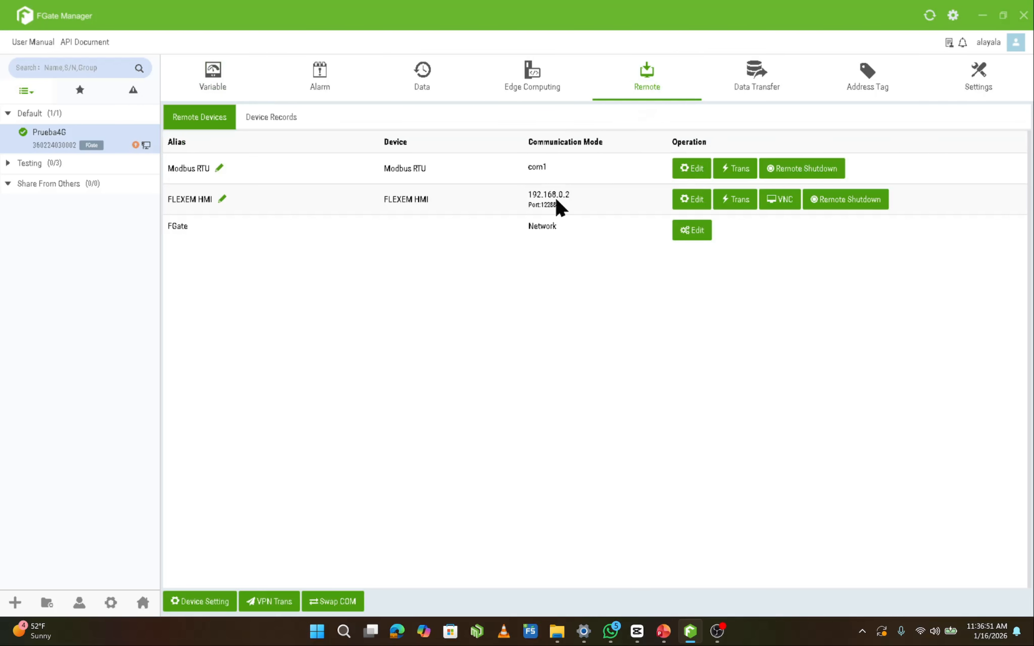
left_click(223, 603)
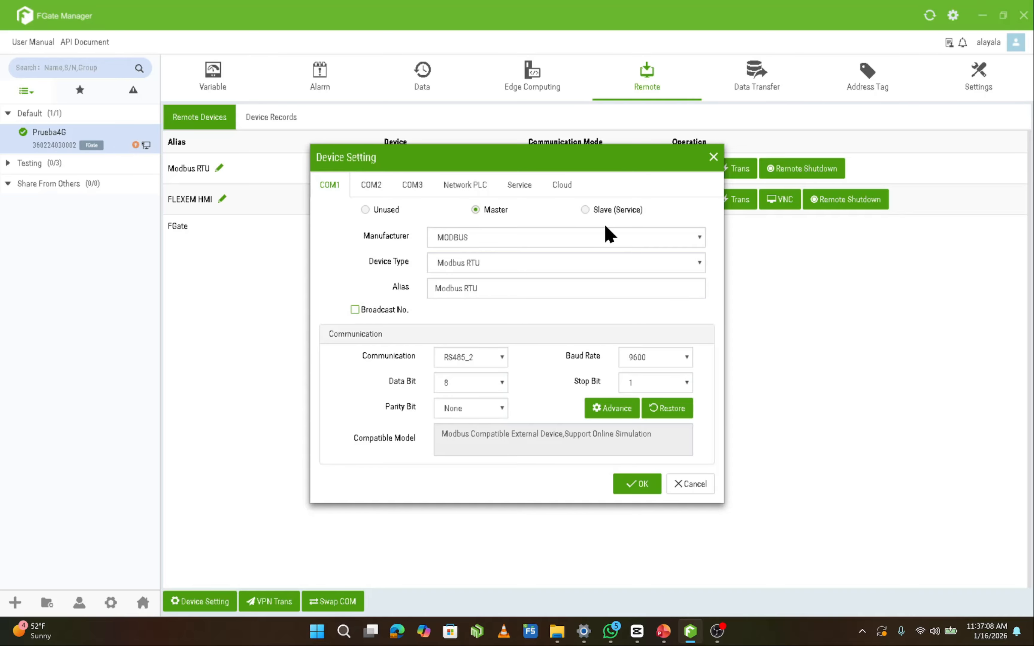
left_click(374, 187)
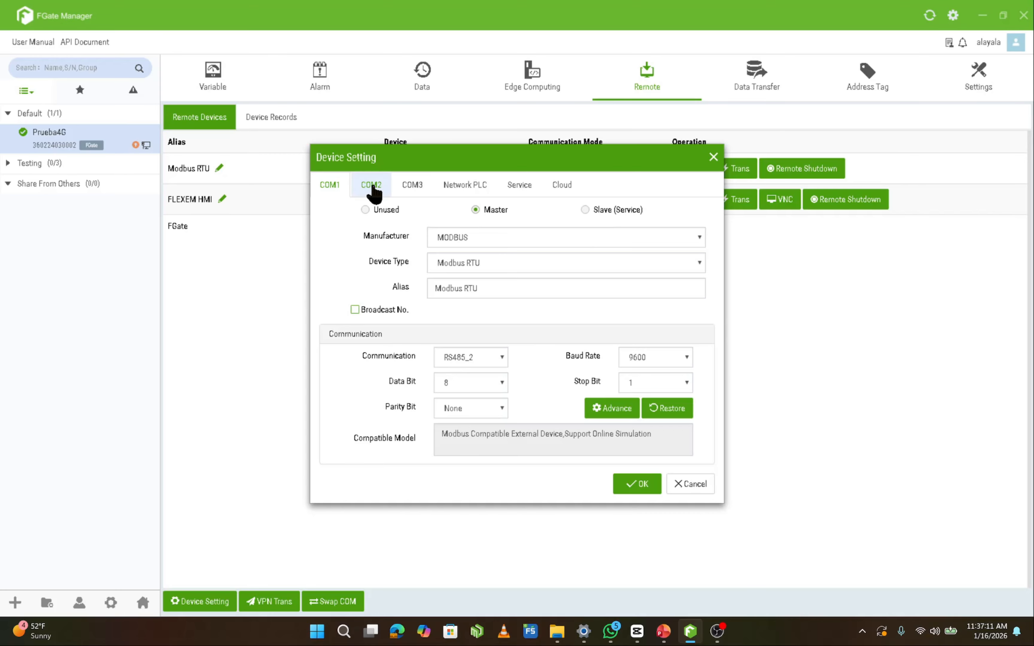
left_click(446, 188)
left_click(515, 192)
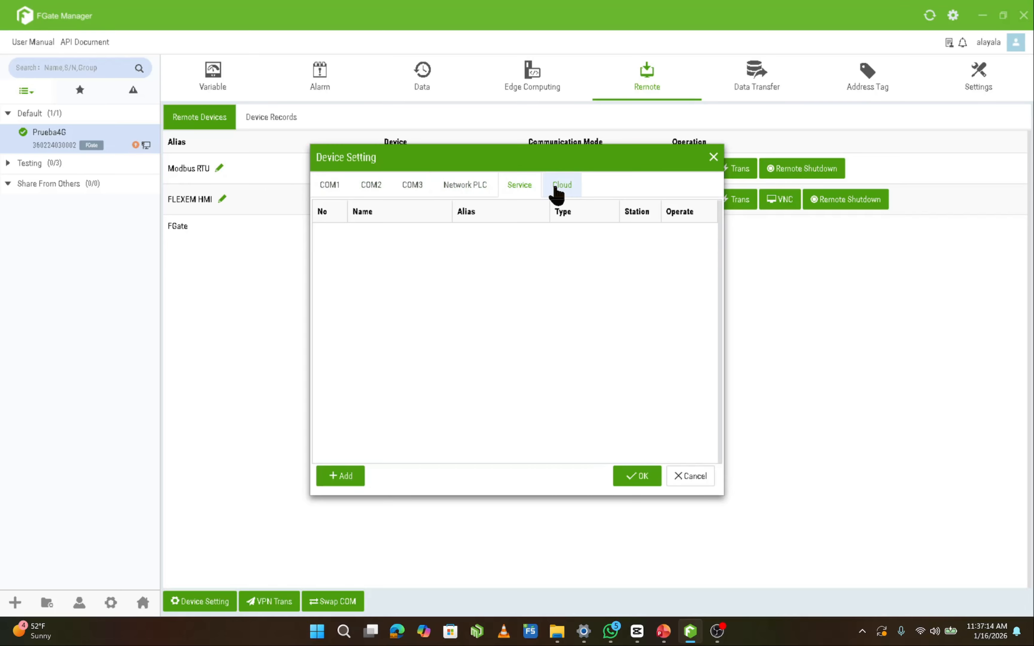
left_click(555, 189)
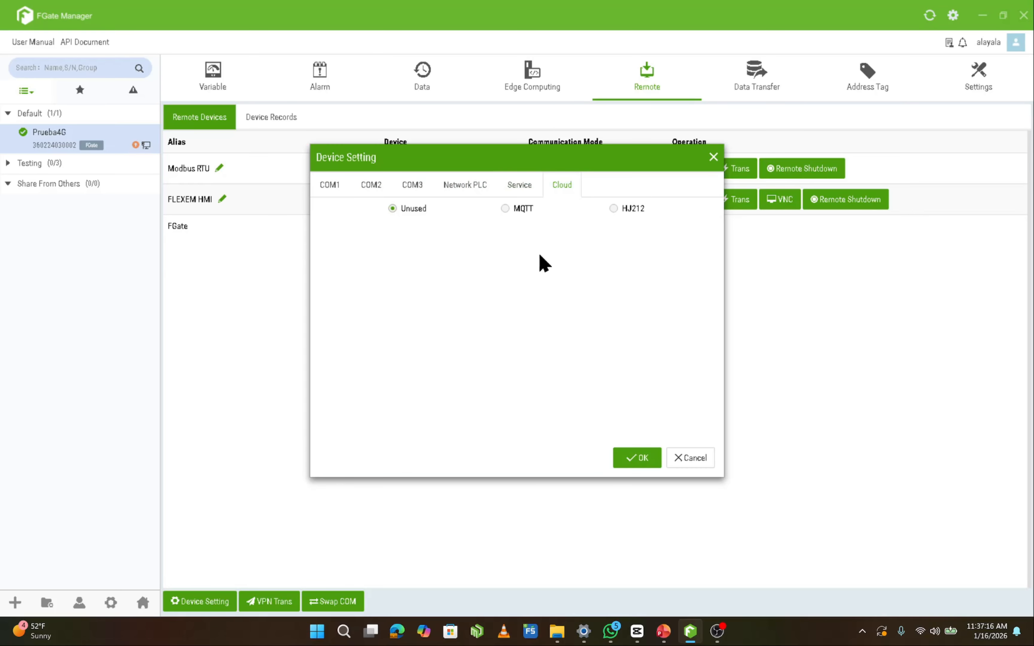
left_click(487, 190)
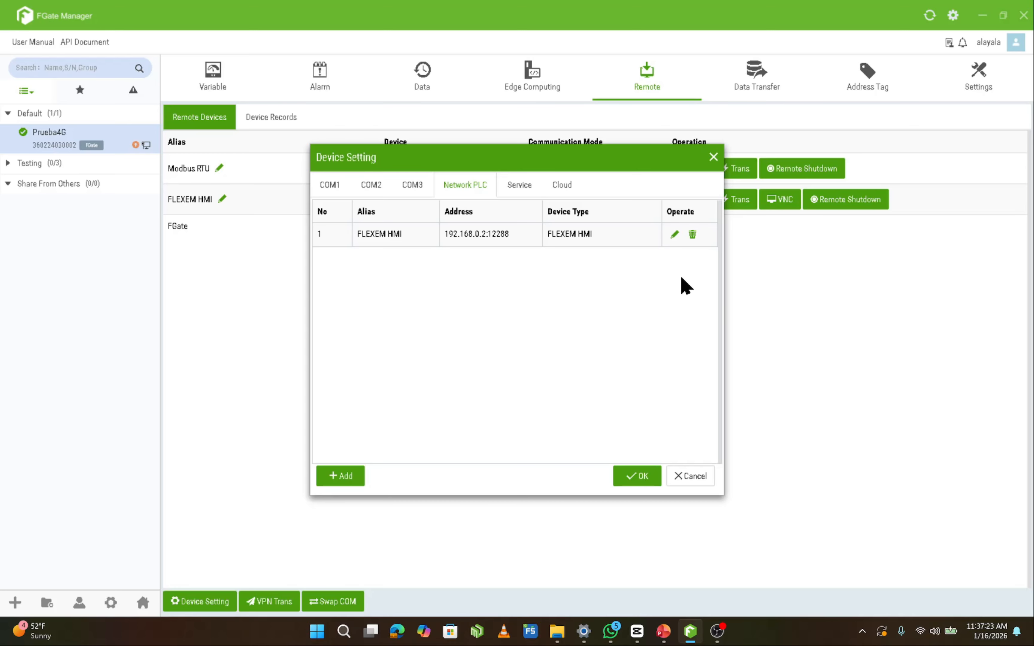
Examine the manufacturers and device types offered for COM1 in Master mode and the device types in Slave mode, ending in Master mode
left_click(342, 191)
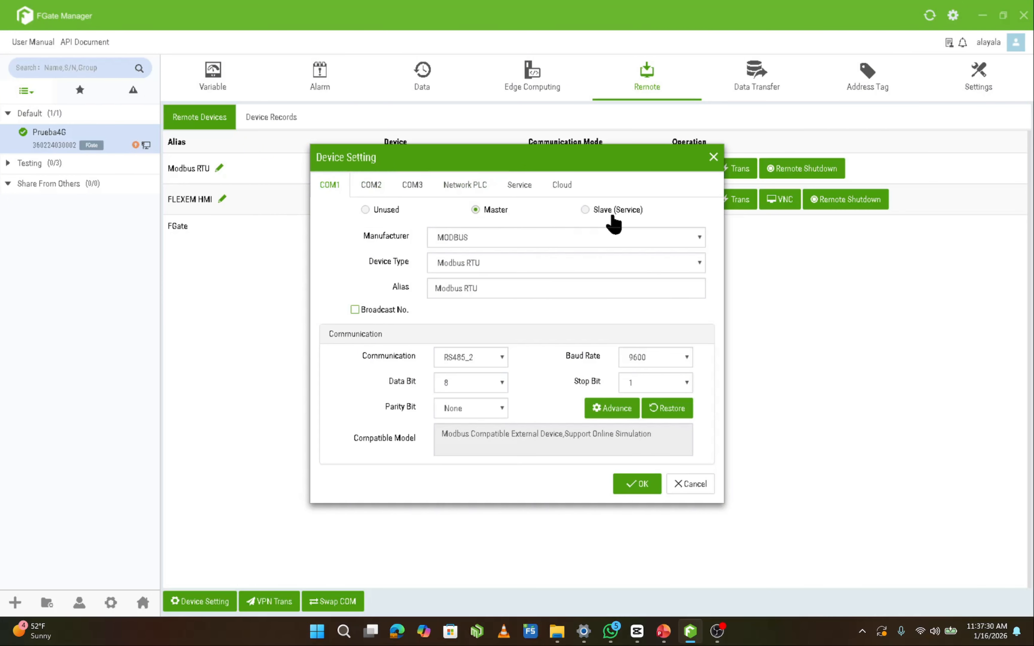
left_click(618, 236)
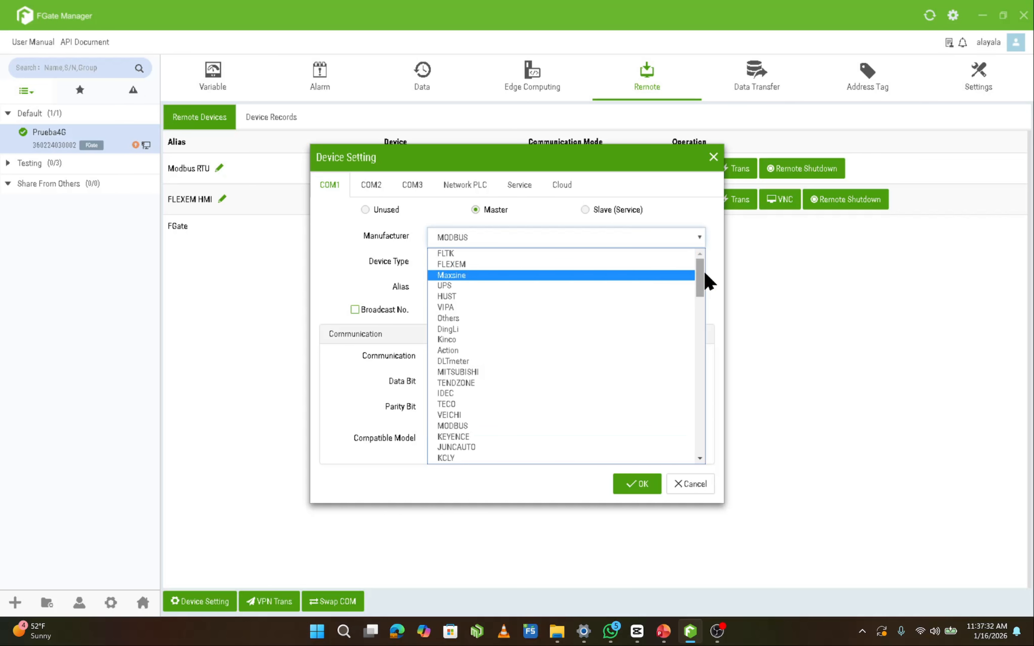
left_click_drag(705, 273, 704, 445)
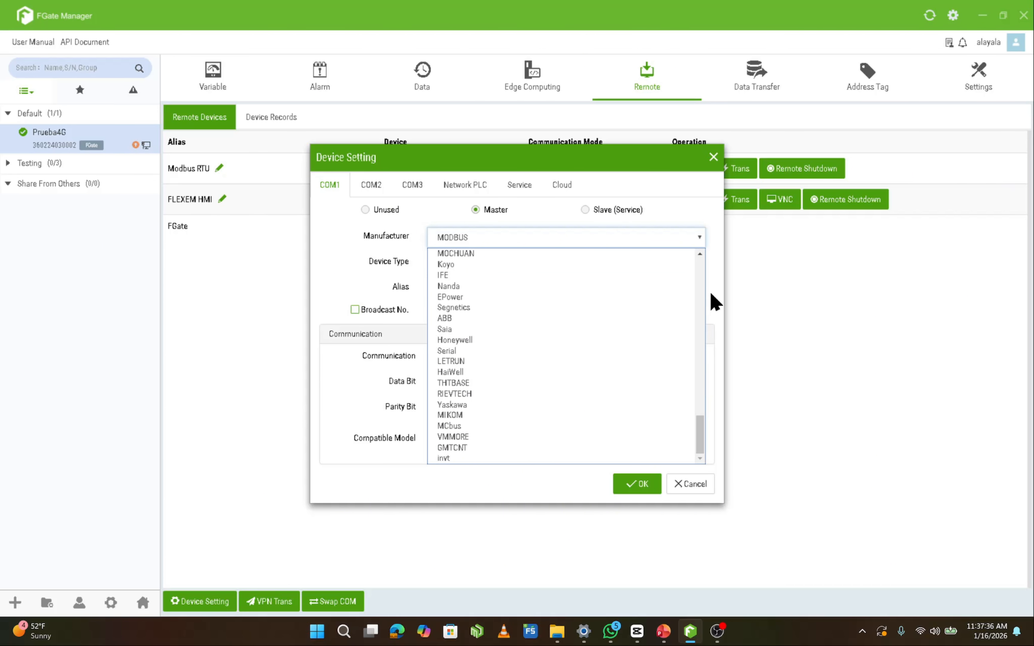
left_click(711, 270)
left_click(699, 265)
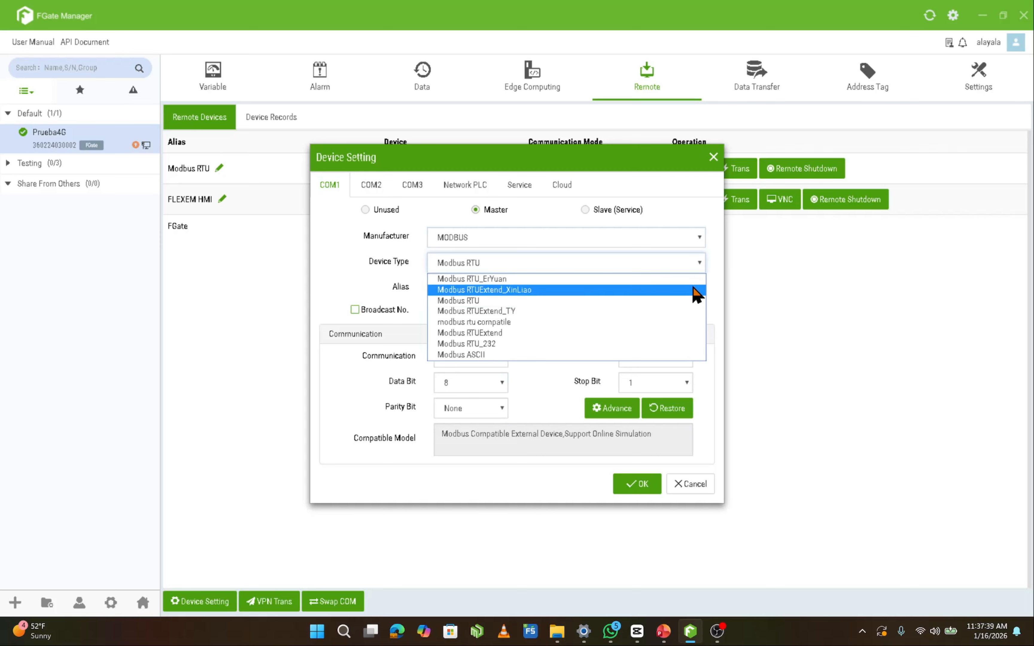
left_click(598, 210)
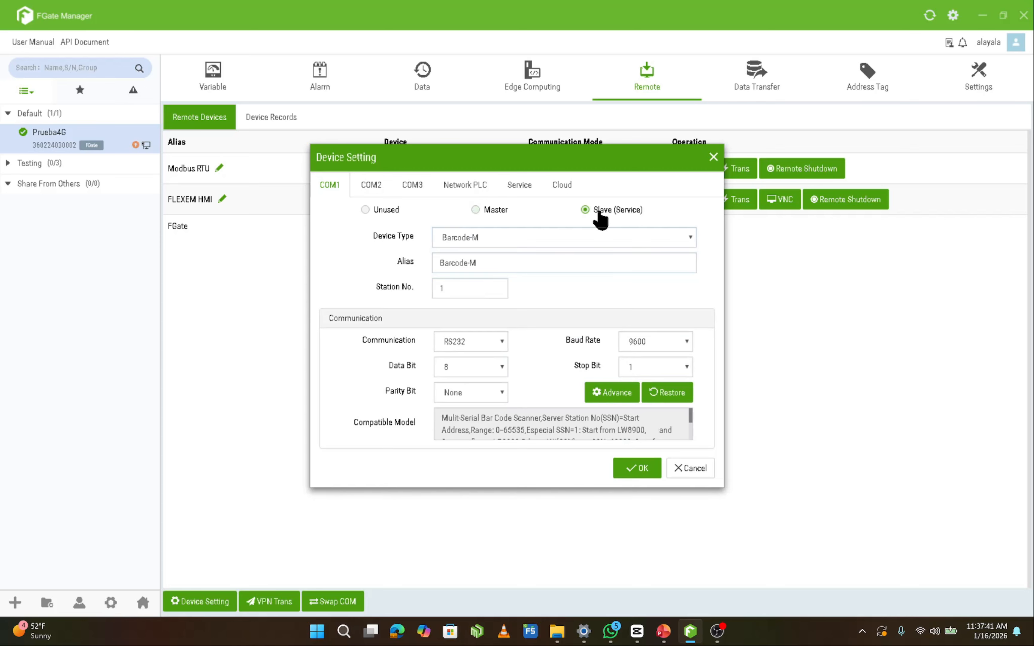
left_click(683, 241)
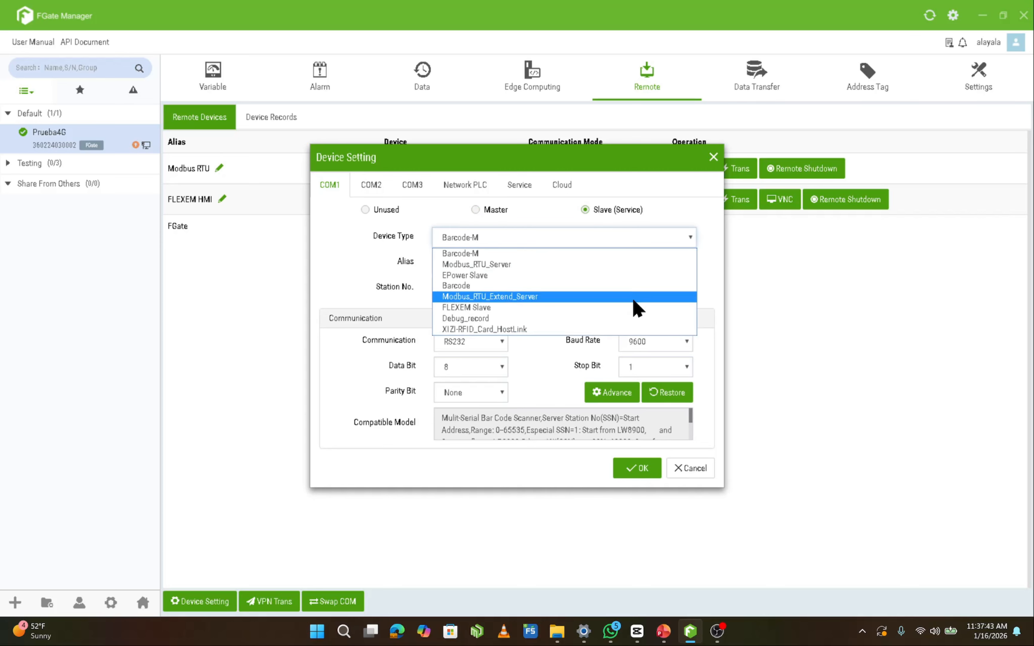
left_click(493, 209)
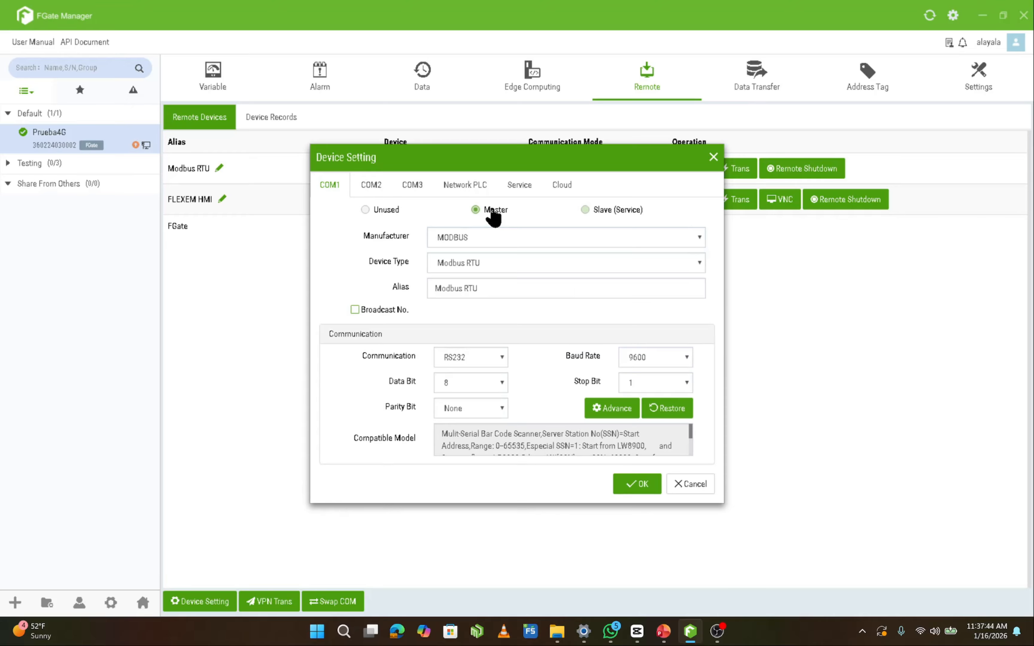
Start a new network PLC entry and look through the available manufacturers
left_click(488, 187)
left_click(348, 478)
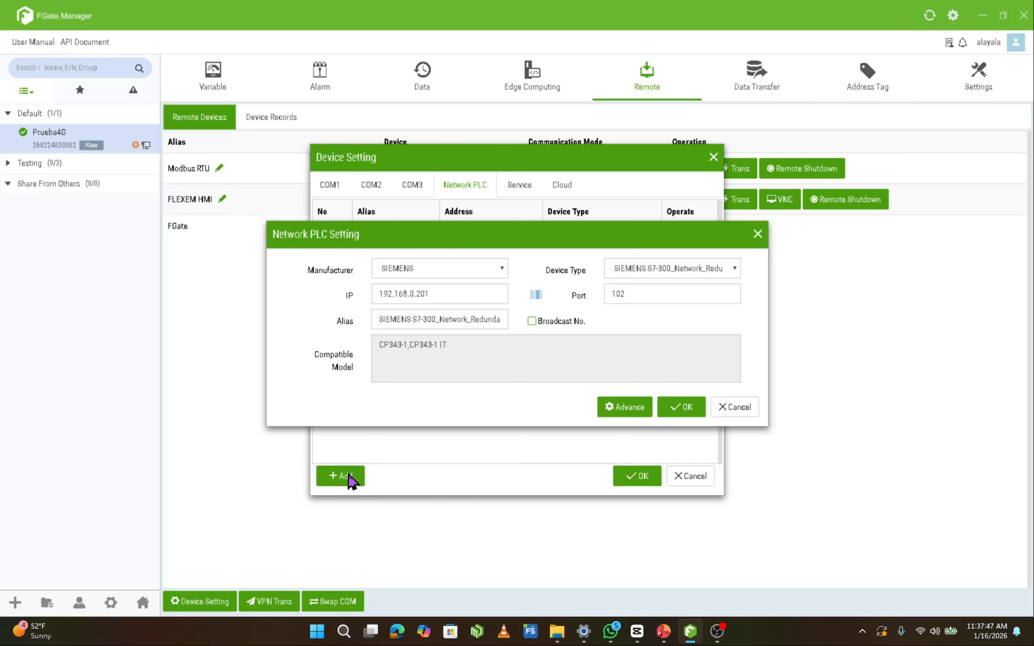
left_click(490, 273)
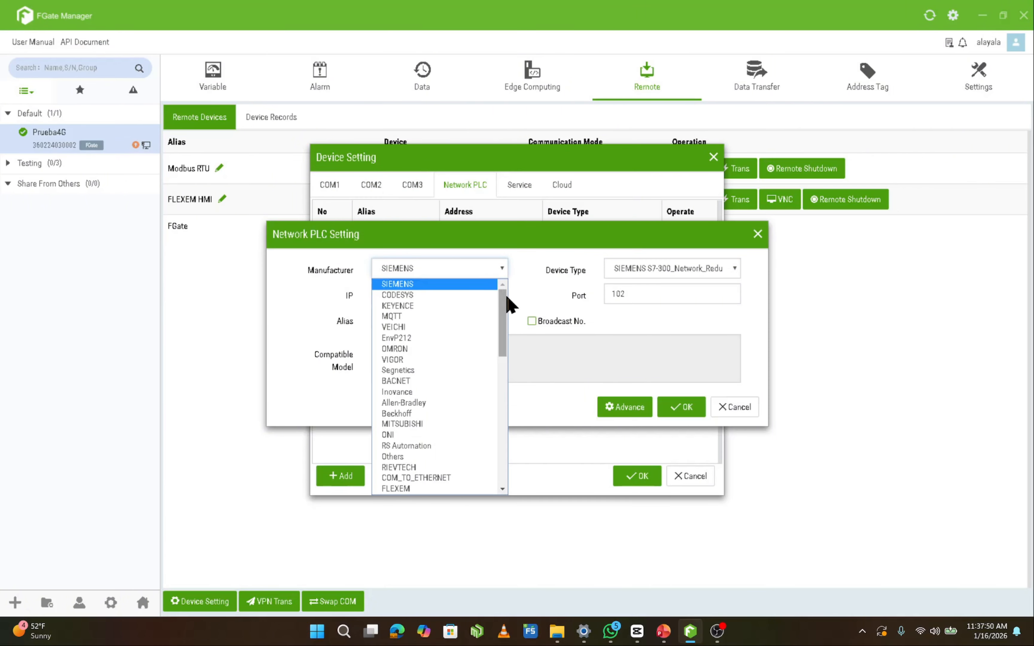
left_click_drag(507, 298, 520, 450)
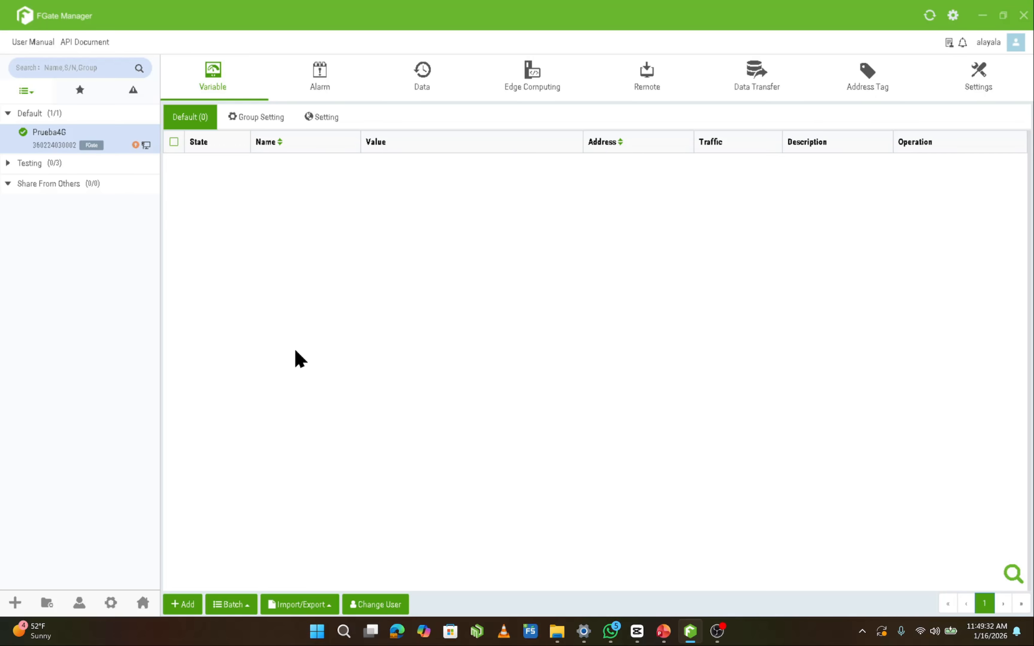
Start a new variable named example and assign it to the Local device
left_click(186, 607)
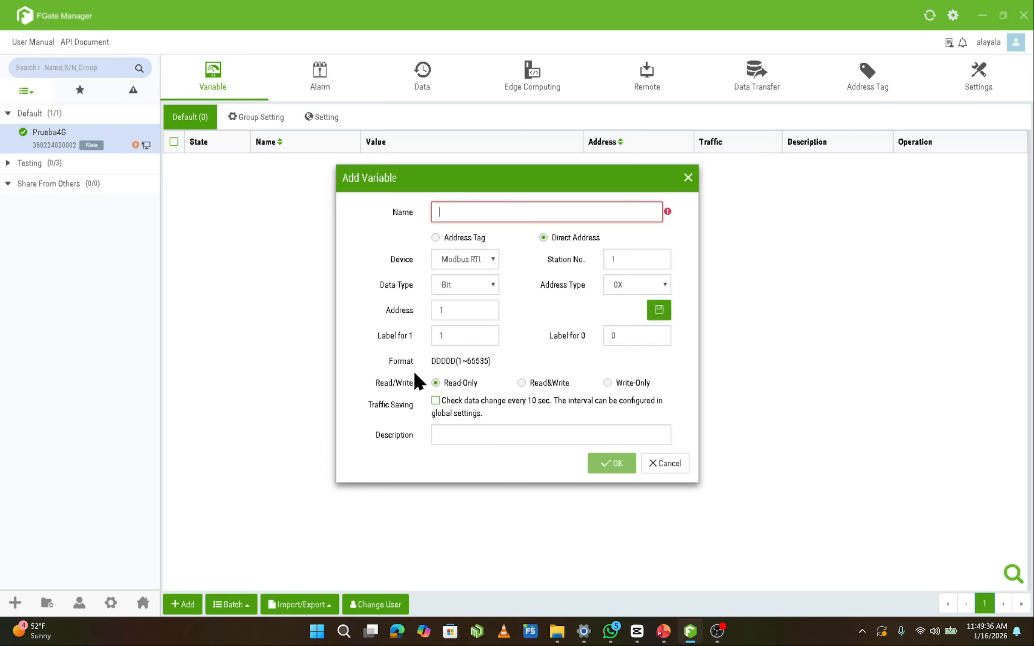
type("example")
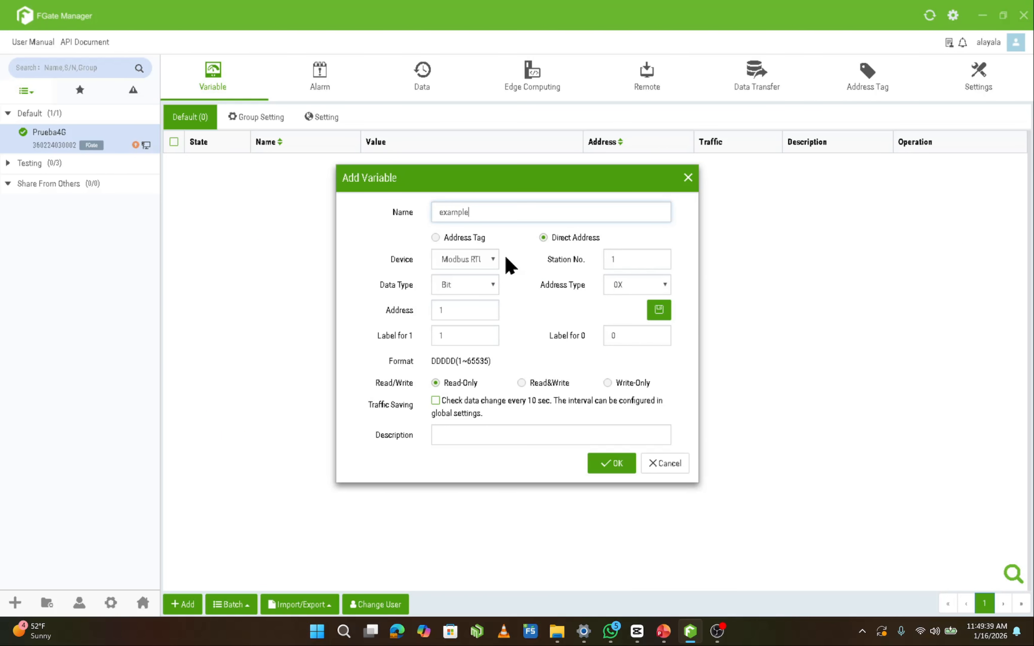
left_click(488, 262)
left_click(490, 297)
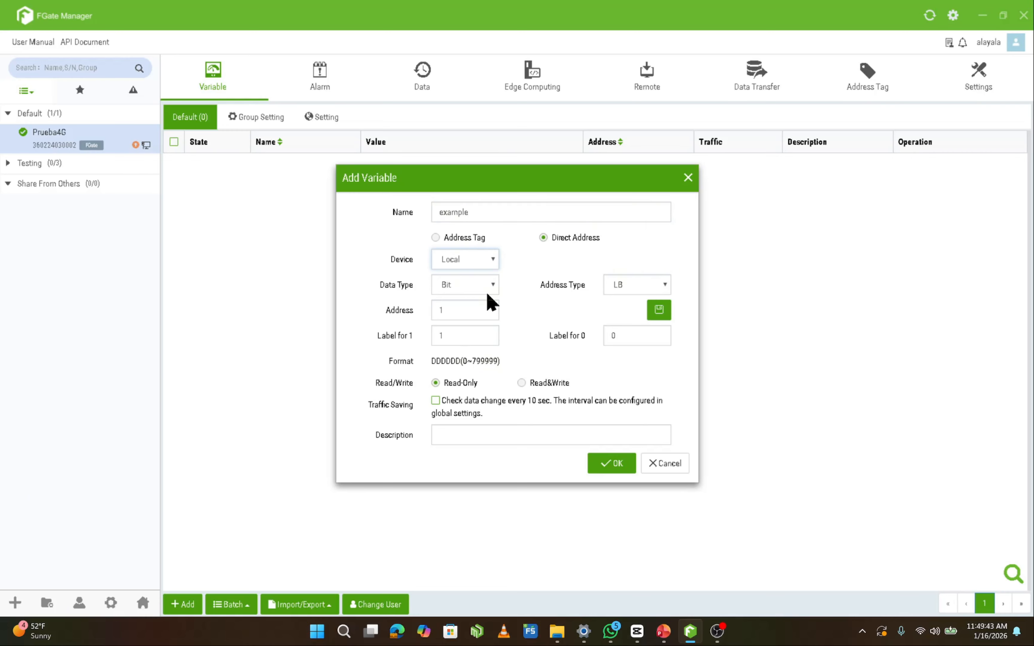
Configure the example variable as 16-Bit UnSigned with unit HZ, 2 integer digits and 2 decimal digits, and save it
left_click(493, 285)
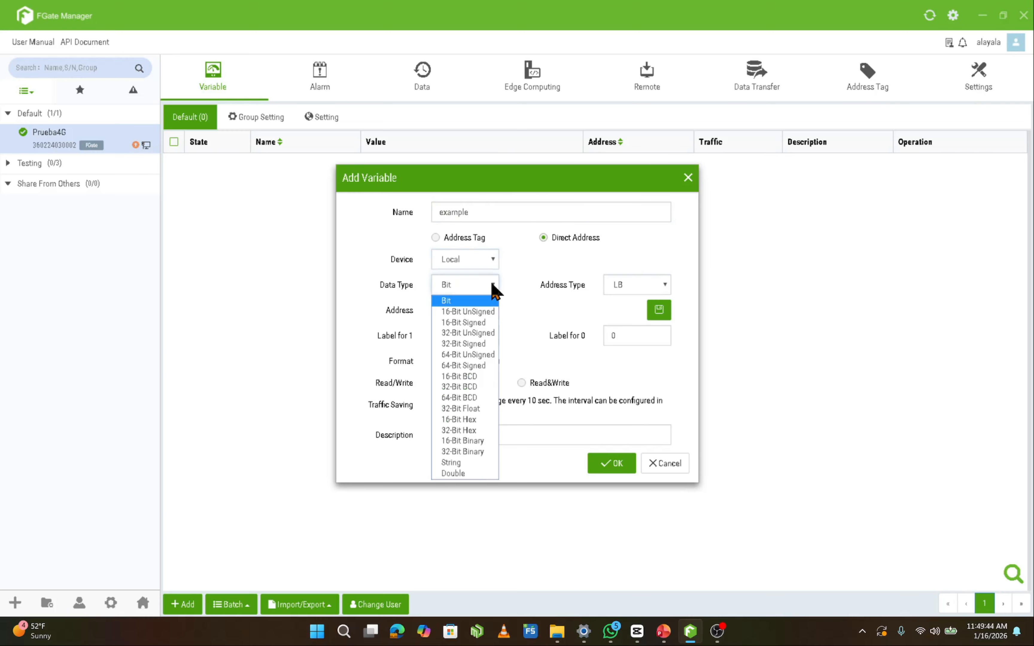
left_click(477, 312)
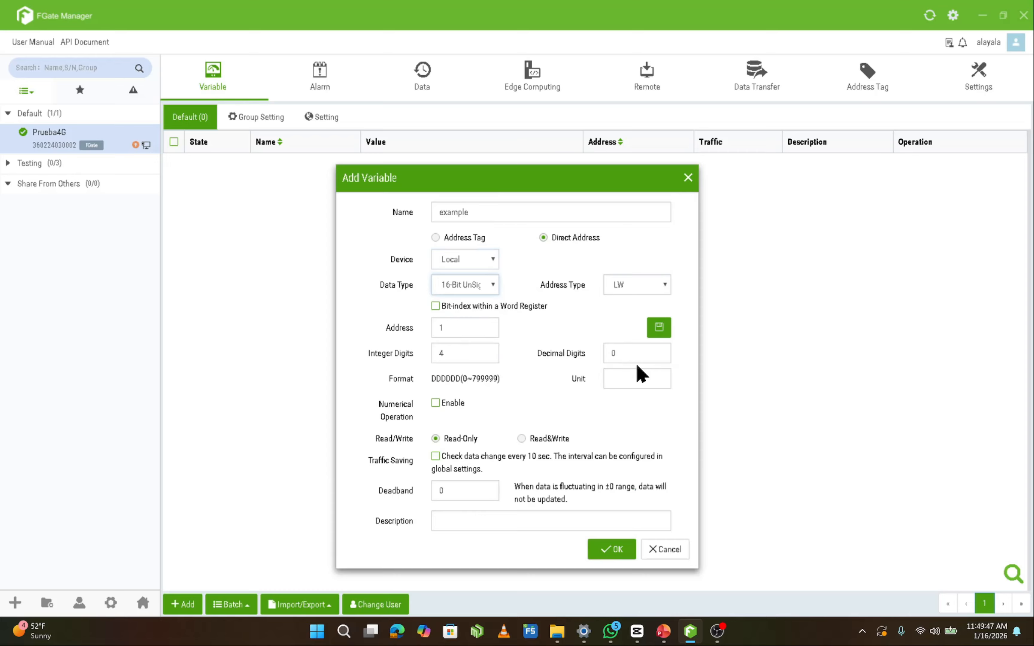
left_click(638, 378)
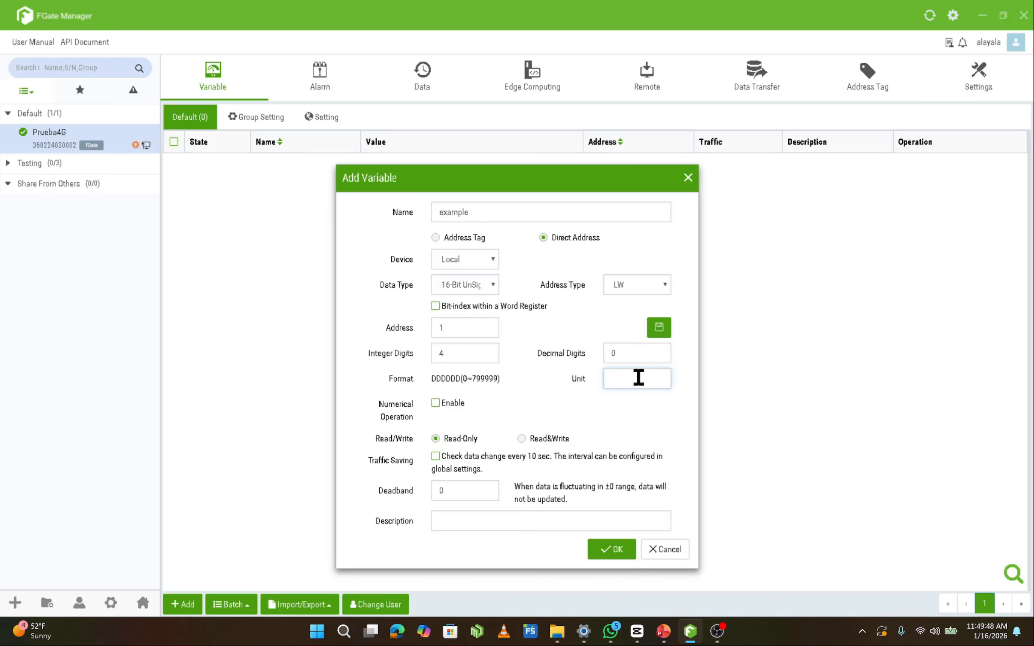
left_click(488, 355)
left_click(487, 355)
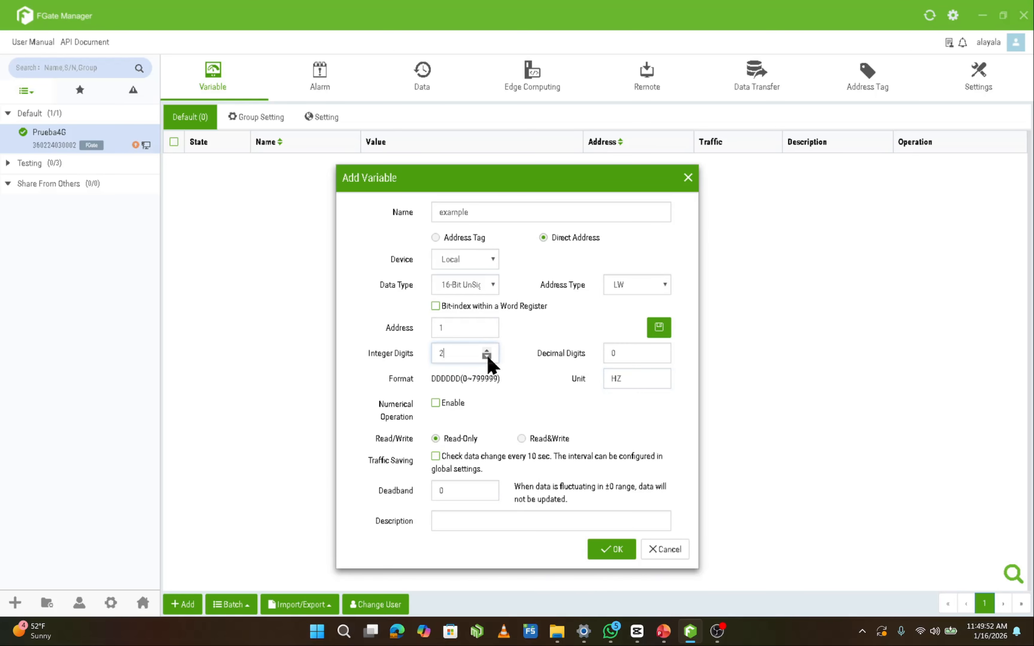
left_click(659, 350)
left_click(659, 350)
left_click(658, 356)
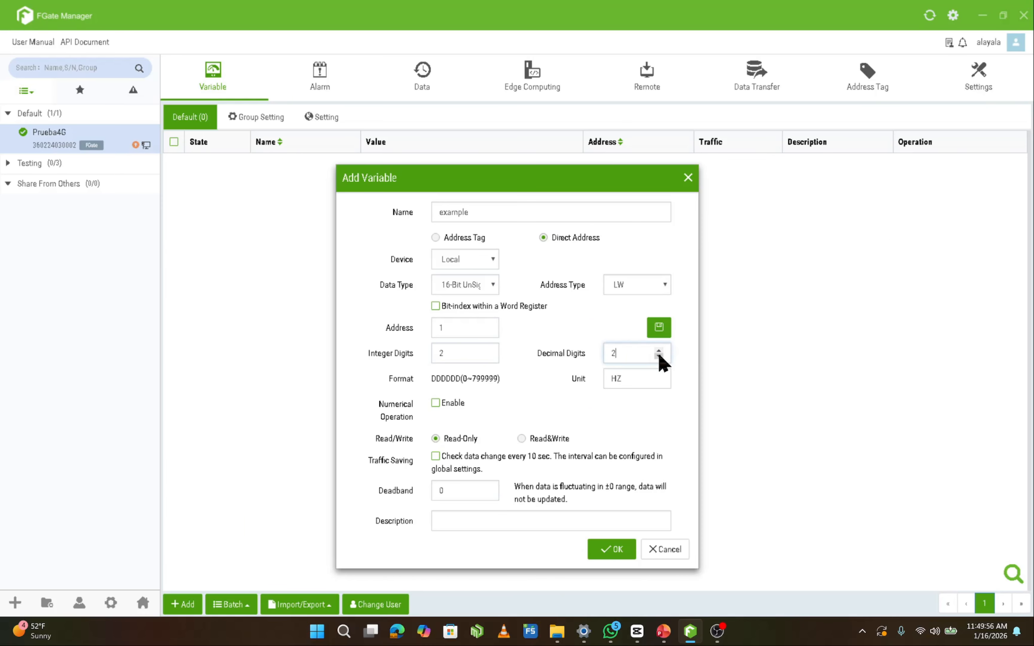
left_click(615, 551)
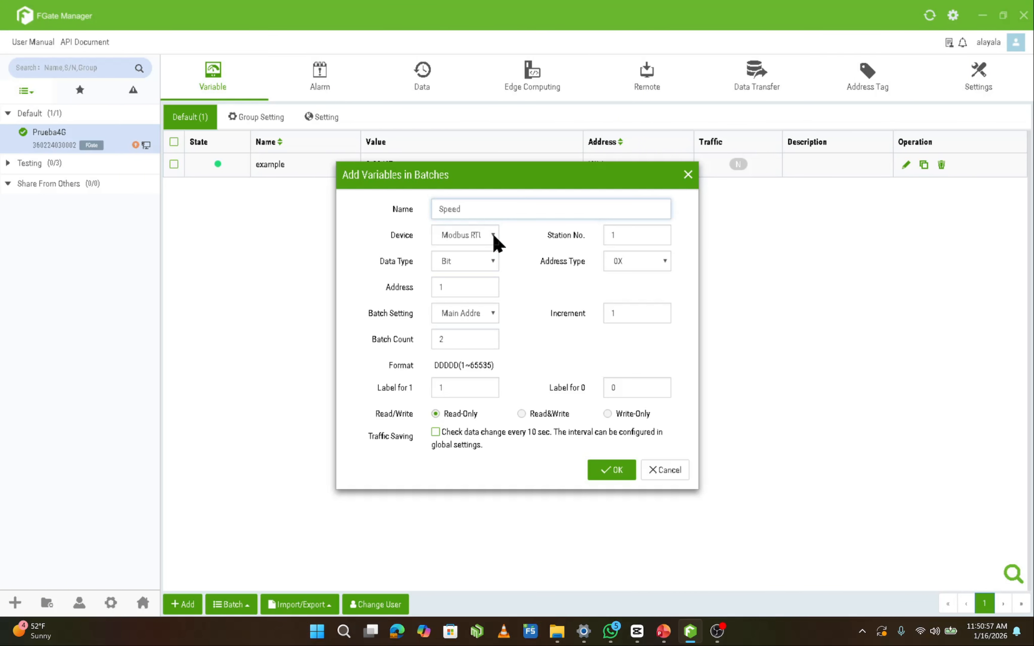
Assign the Speed variable batch to the Local device with the 32-Bit Float data type
left_click(491, 237)
left_click(484, 272)
left_click(489, 261)
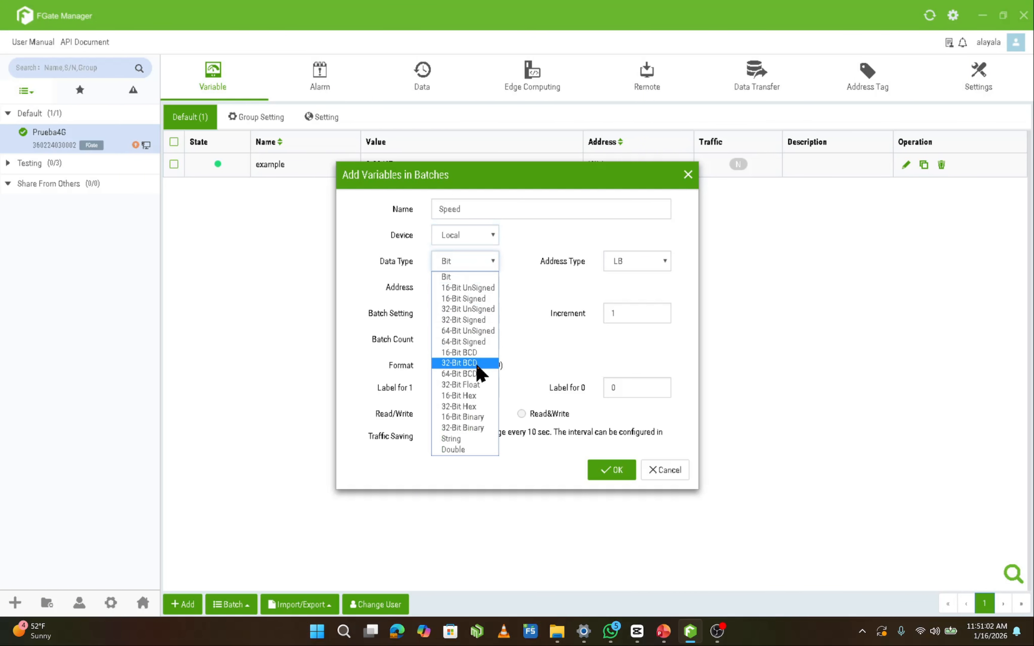
left_click(477, 384)
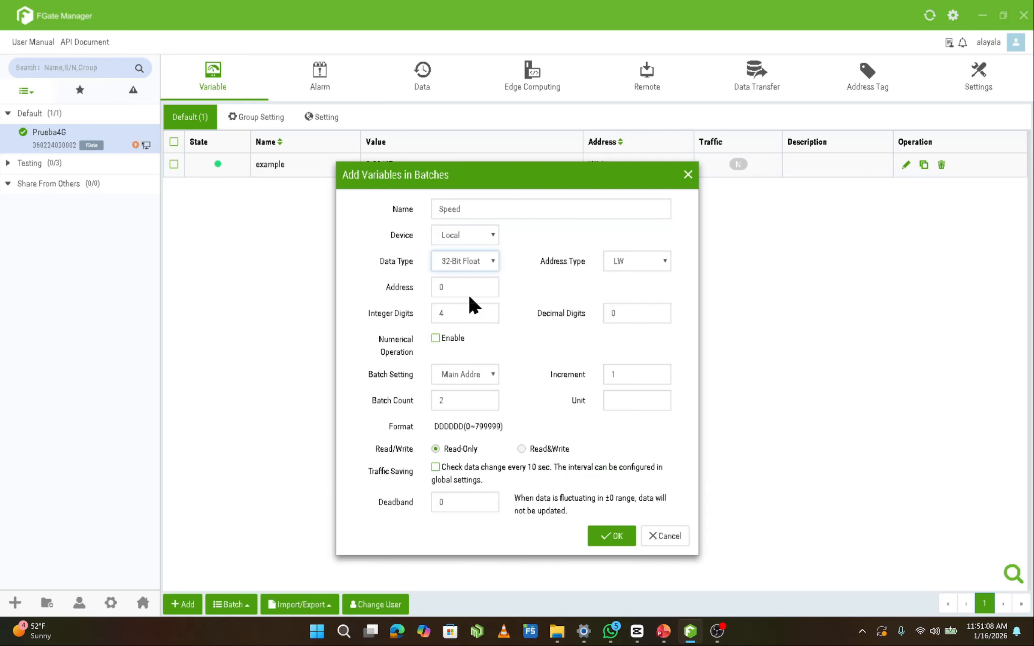
Set the Speed batch to address 1, 2 integer digits, 2 decimal digits, increment 5 and unit RPM, and create its variables
left_click(486, 284)
double_click(486, 315)
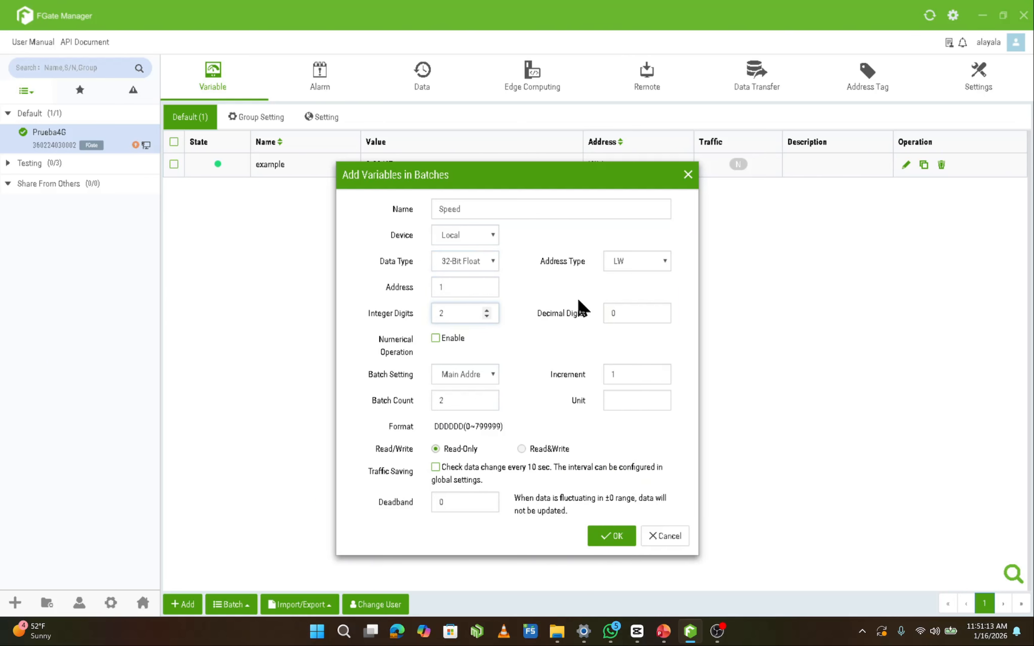
double_click(658, 310)
double_click(659, 370)
double_click(659, 370)
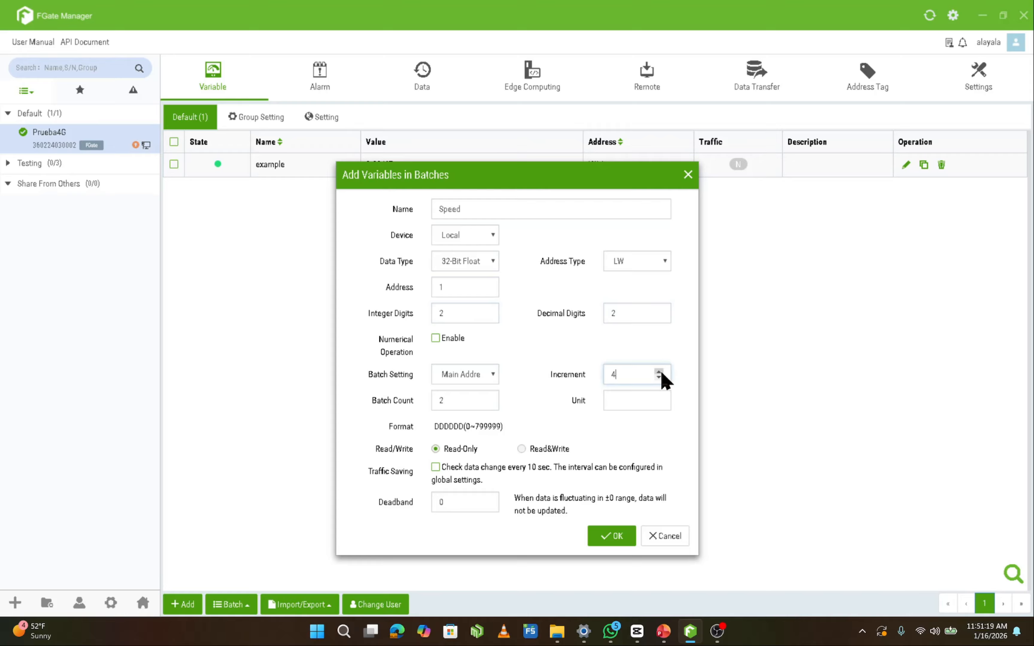
left_click(626, 398)
type("RPM")
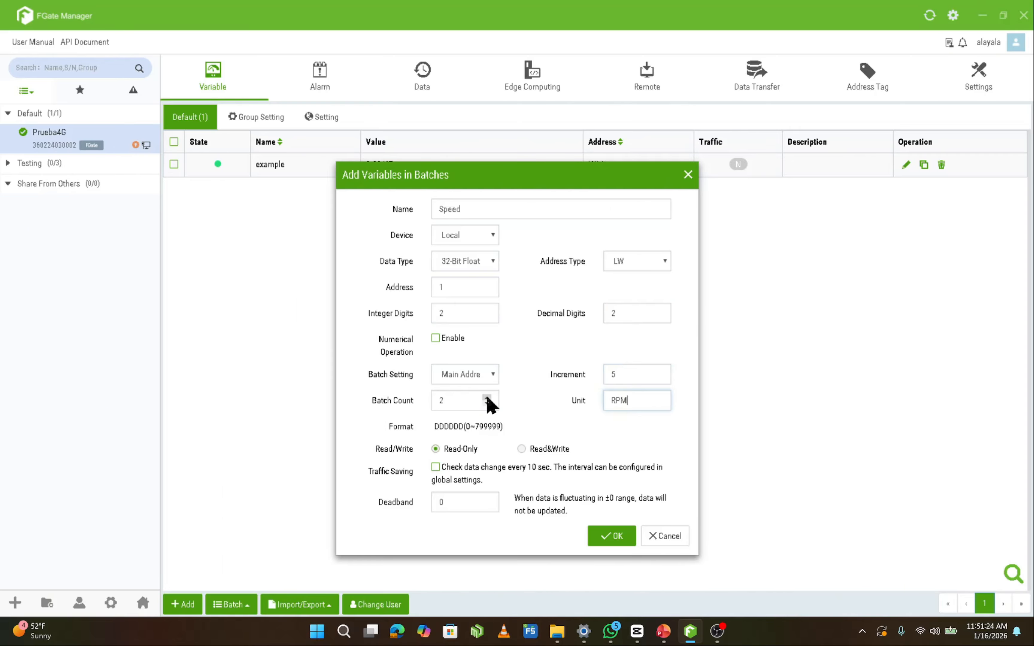
left_click(603, 536)
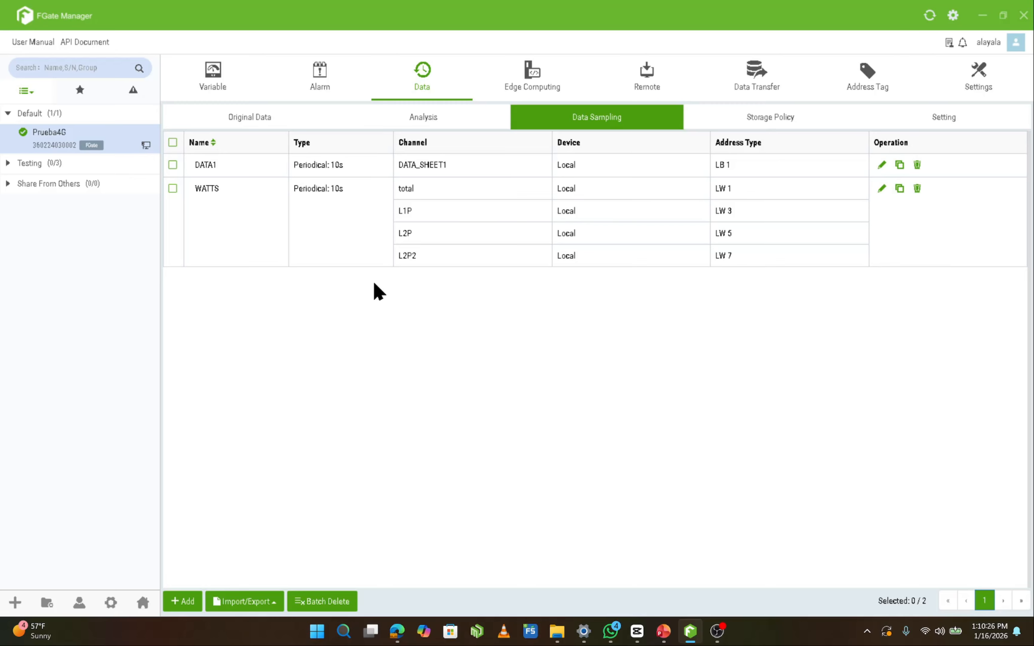
Review the WATTS data sampling policy's channels and available sampling types, and confirm it with Periodical sampling
left_click(882, 188)
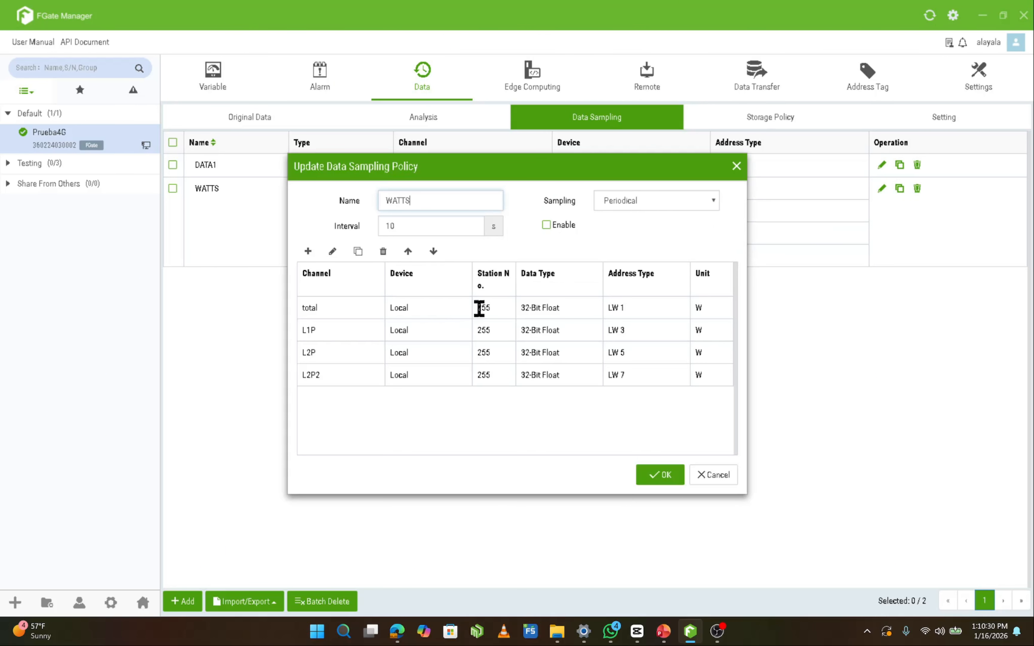
left_click(655, 202)
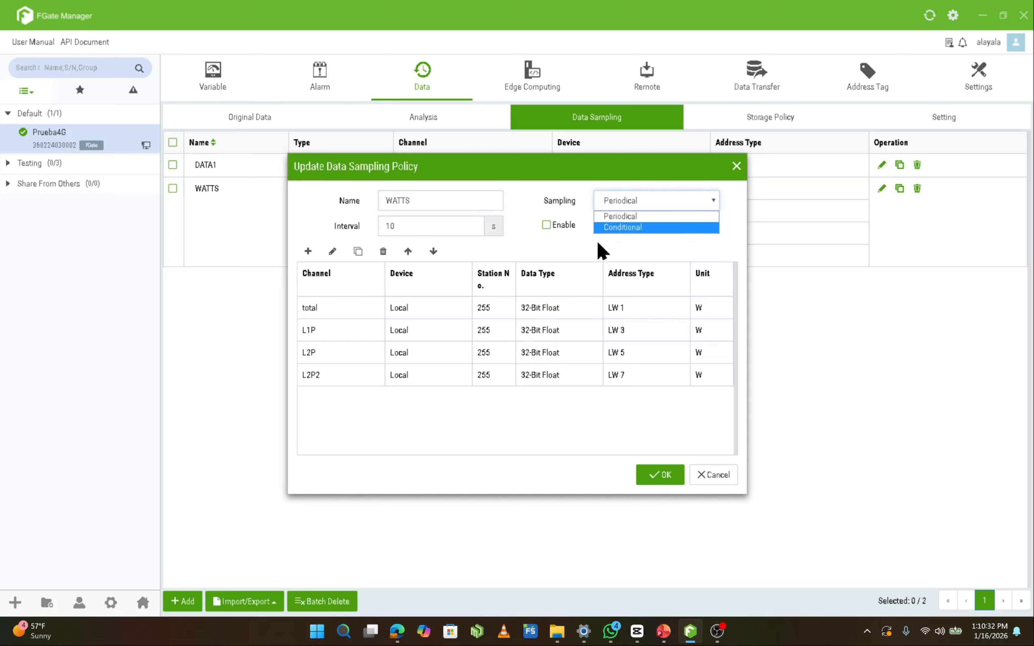
left_click(496, 247)
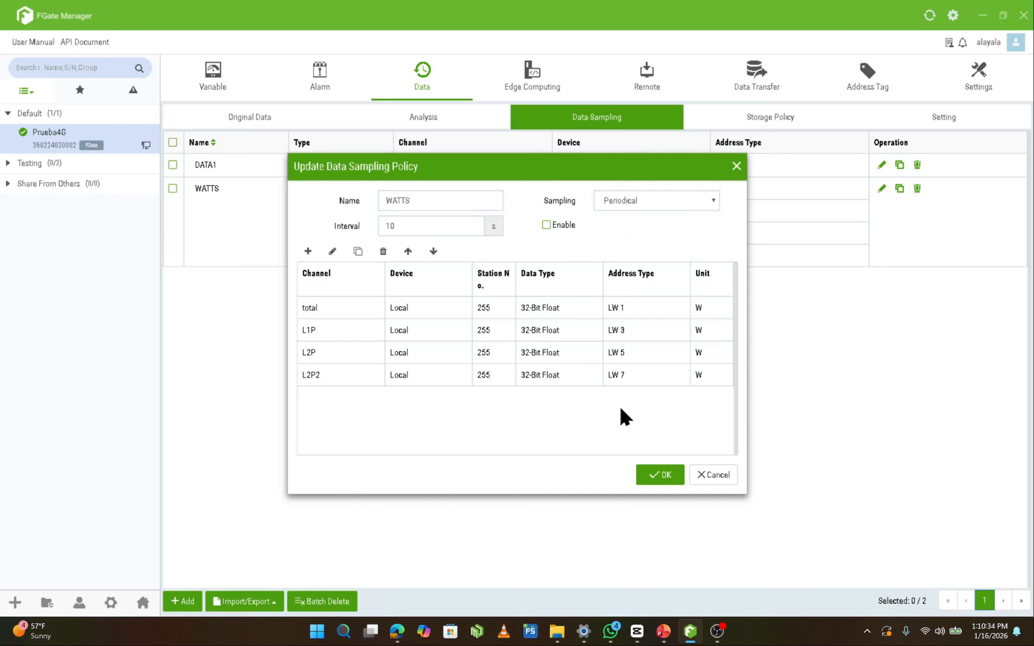
left_click(658, 474)
Query the original data recorded for DATA1 and look through the listed records
left_click(269, 125)
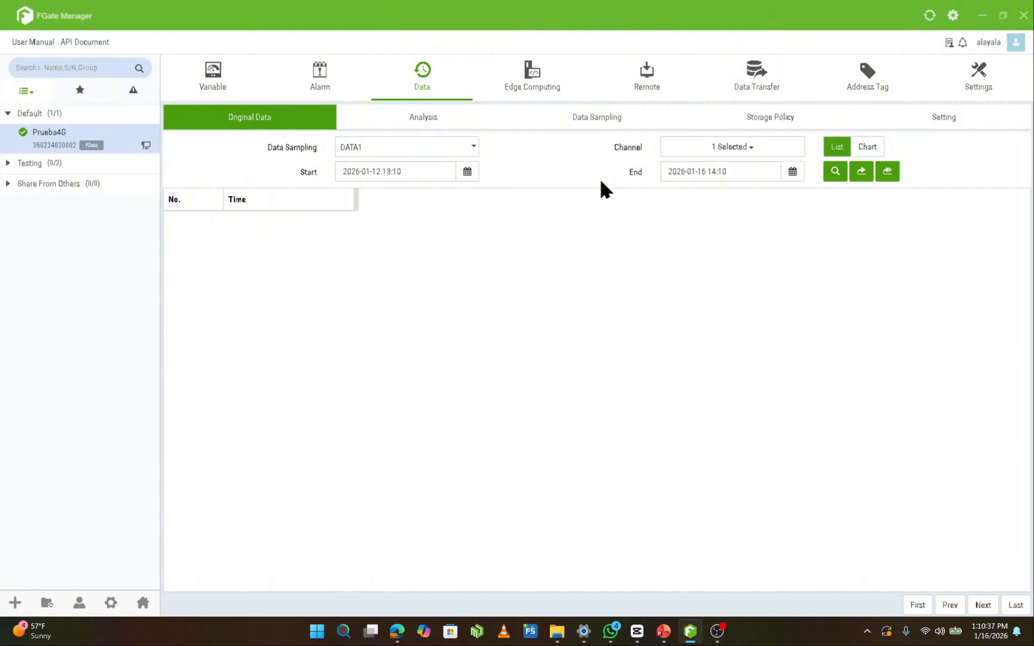
left_click(836, 172)
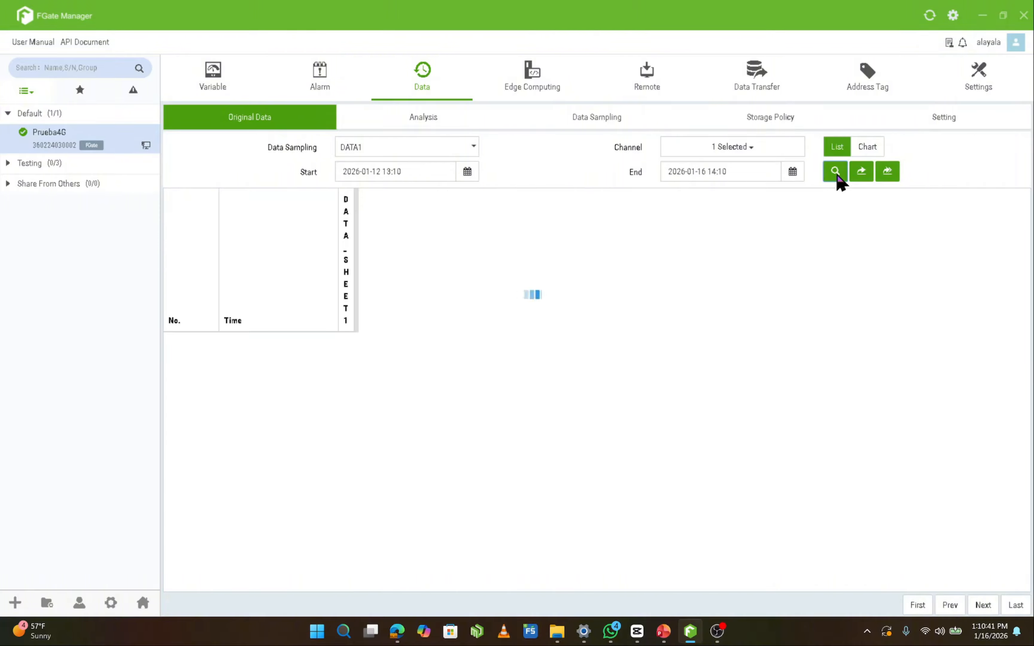
scroll(392, 344, "down", 6)
scroll(392, 344, "down", 17)
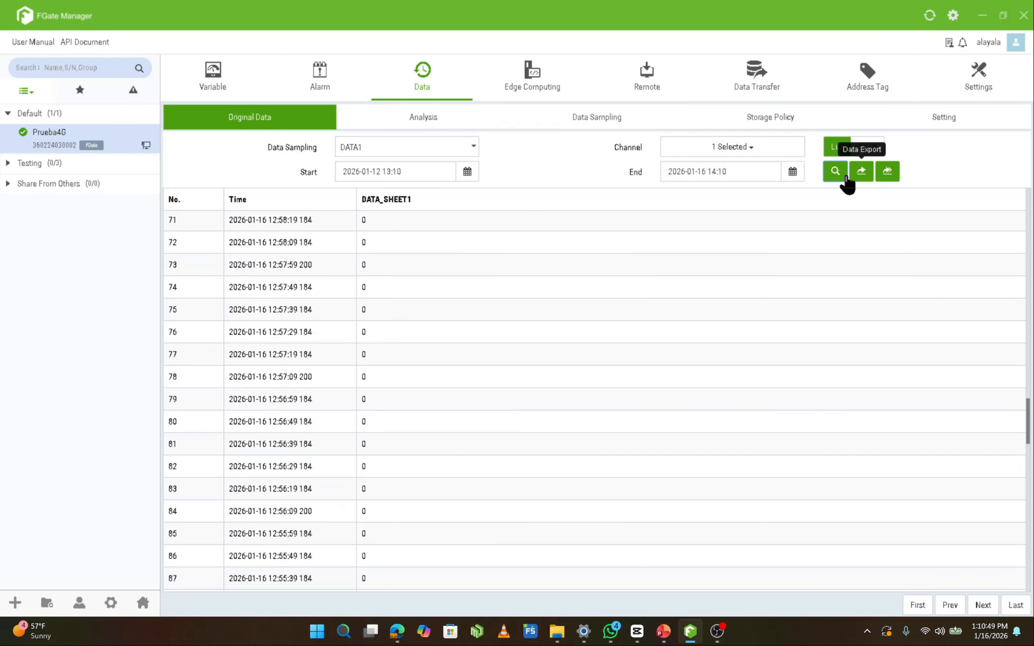
Examine the DATA1 analysis chart at minute, hour and day resolution
left_click(455, 122)
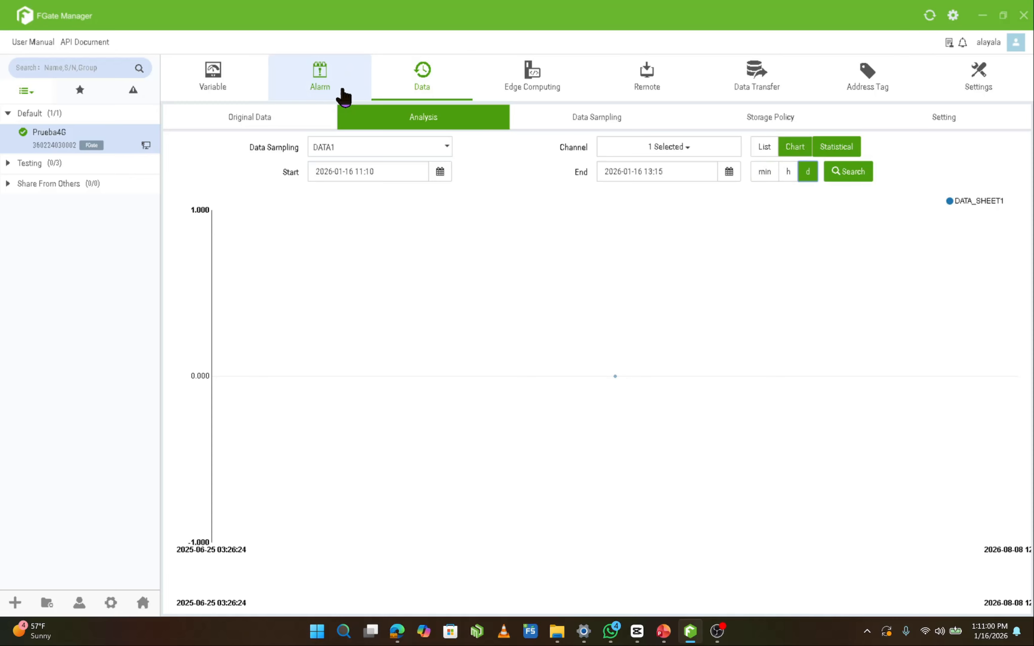
left_click(775, 173)
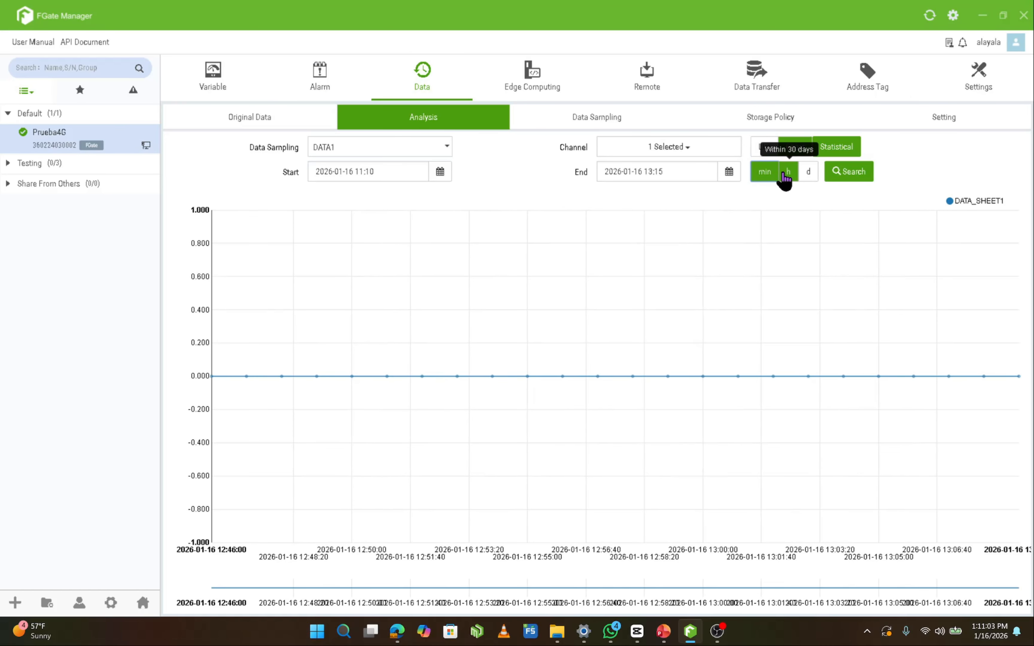
left_click(785, 173)
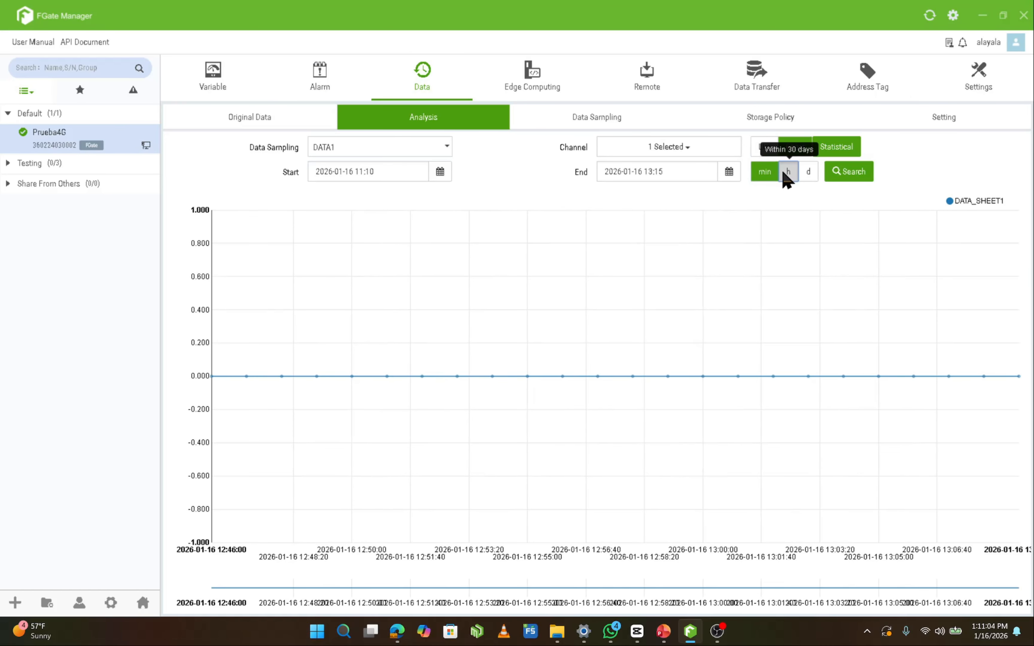
left_click(807, 174)
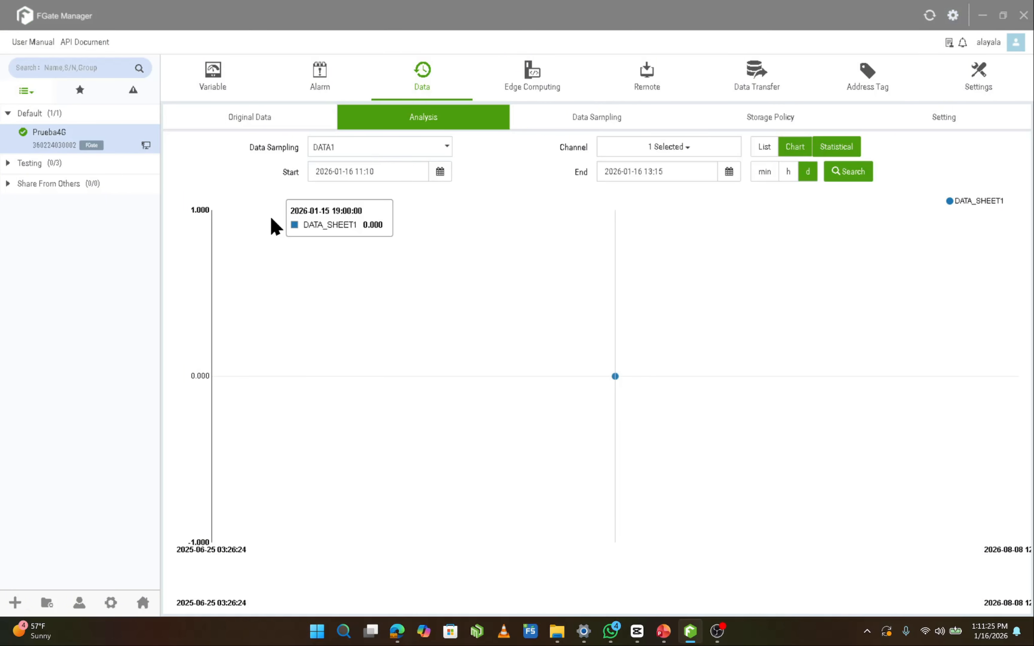
Review the examplebit alarm policy's settings and available notification groups without changing them
left_click(335, 90)
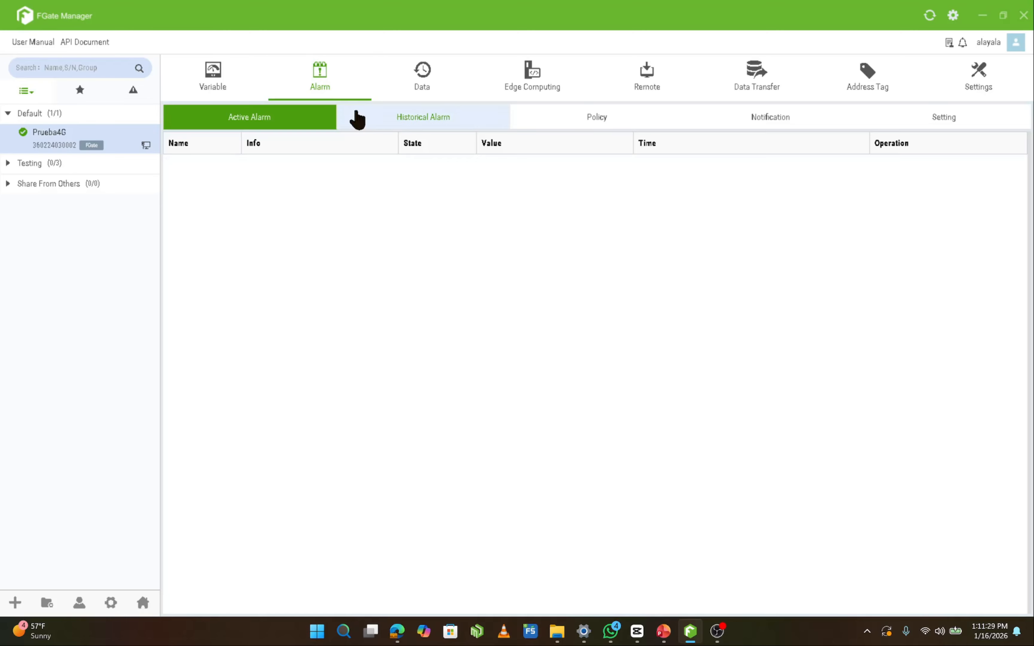
left_click(587, 126)
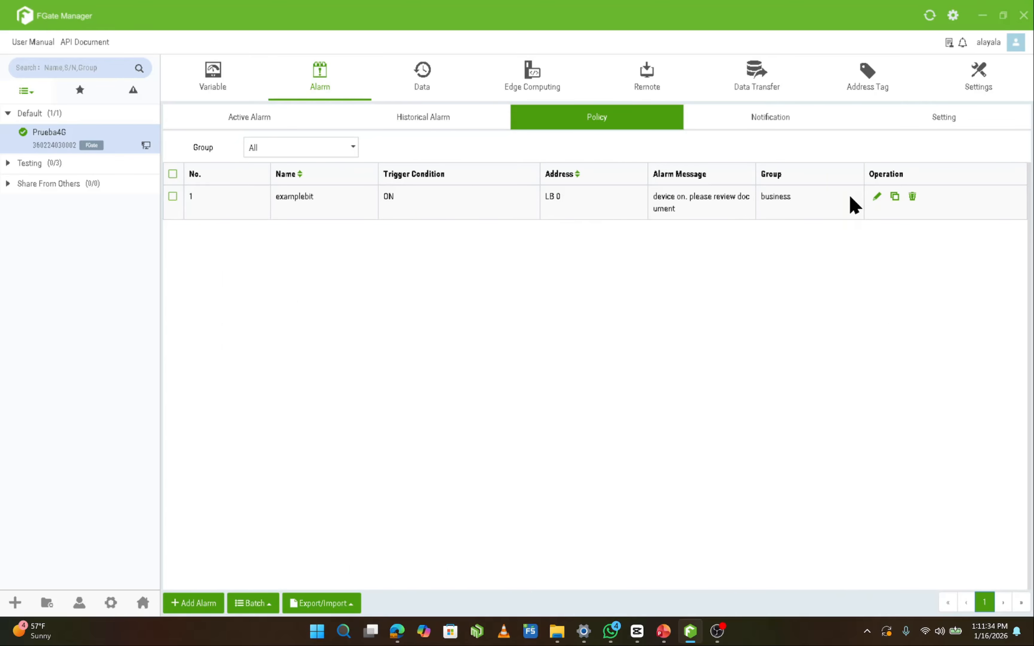
left_click(876, 197)
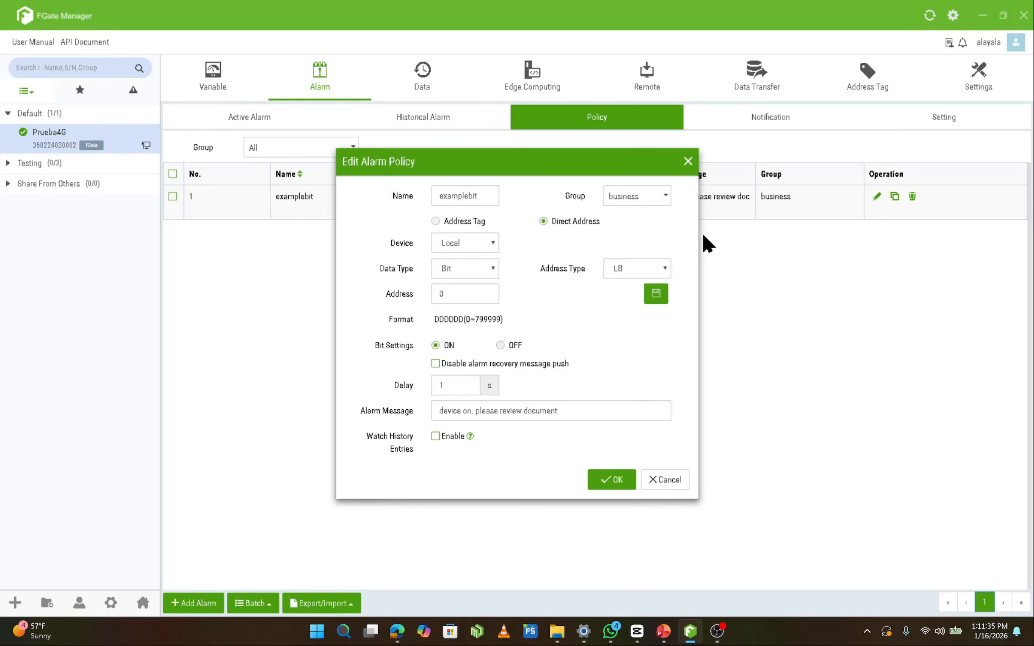
left_click(660, 203)
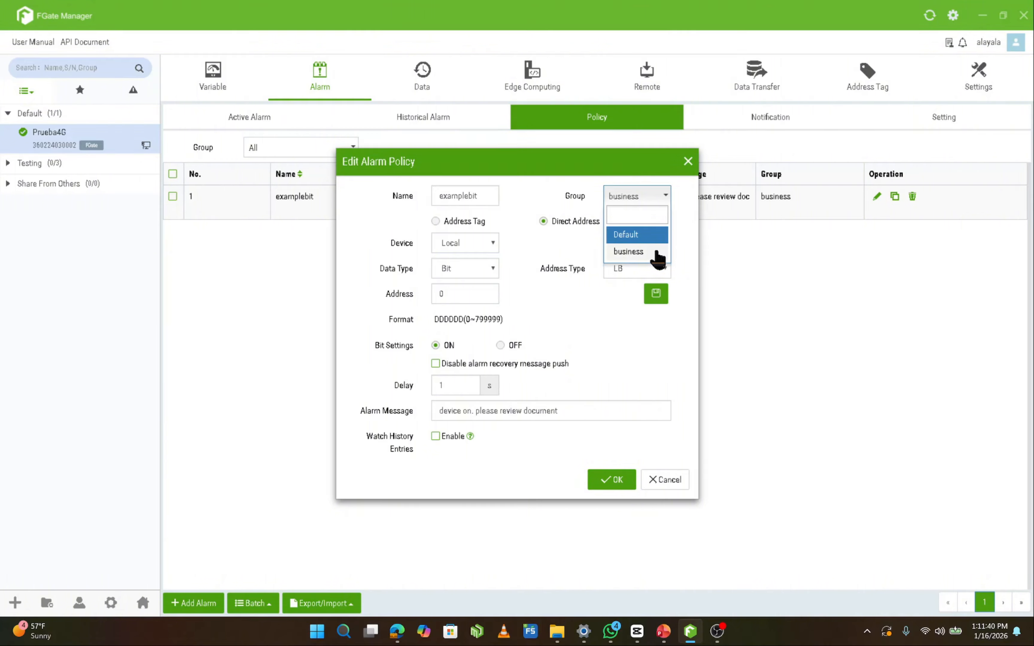
left_click(667, 480)
Review the business notification group's settings and the contacts available to add, leaving the group as it is
left_click(780, 120)
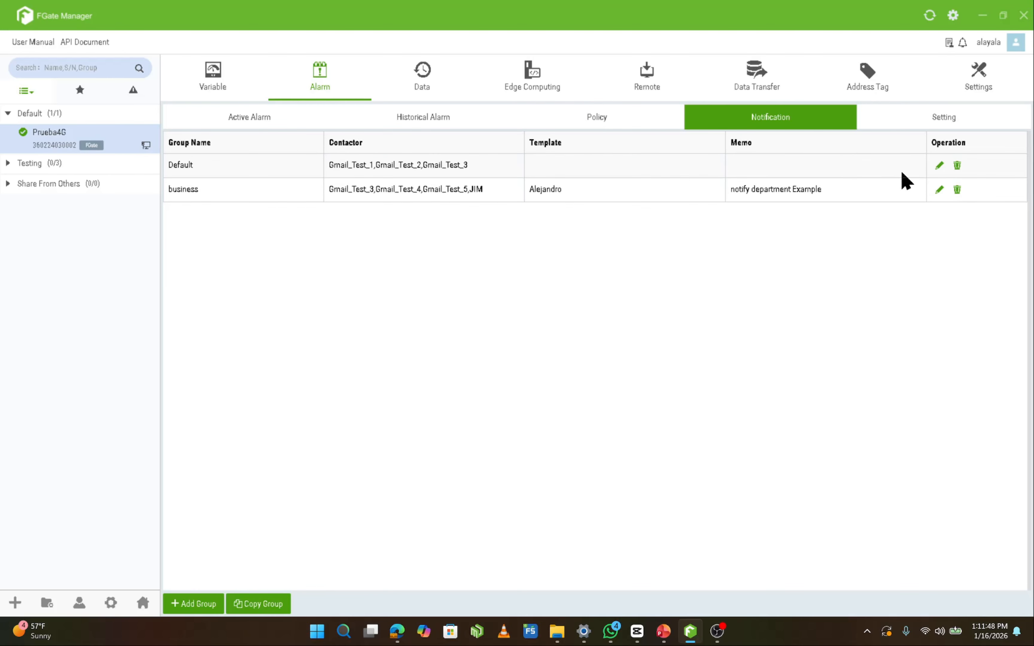
left_click(939, 190)
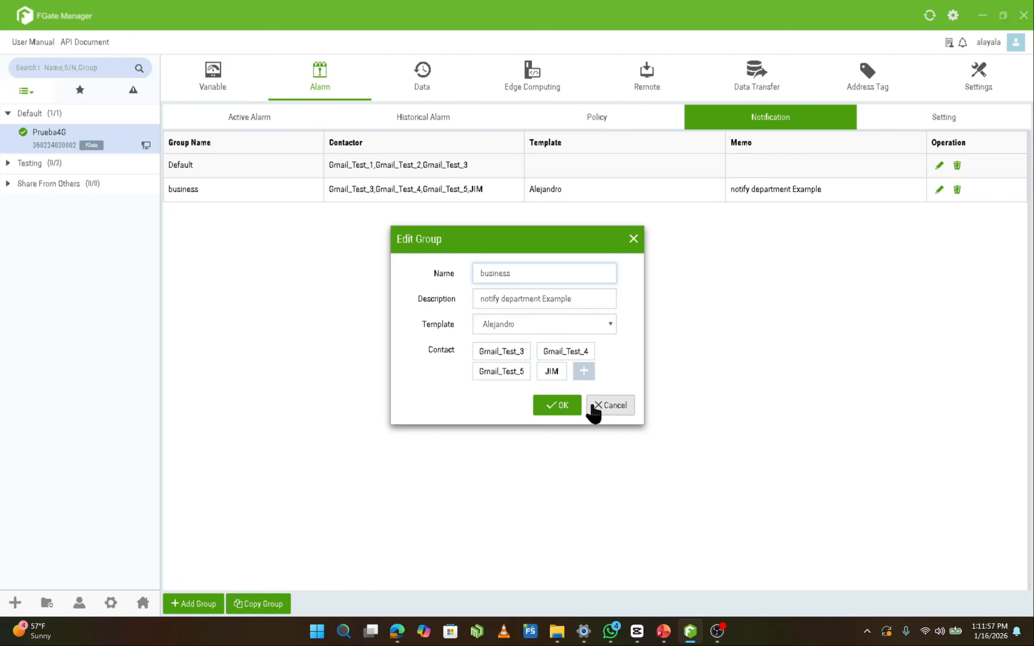
left_click(584, 372)
left_click_drag(502, 180, 744, 176)
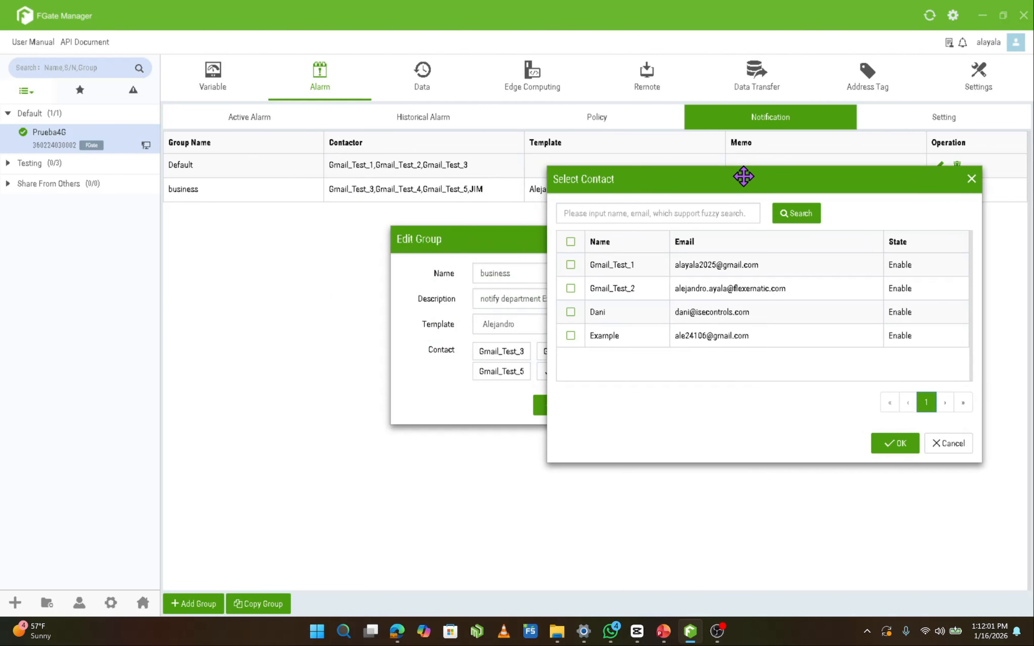
left_click(945, 444)
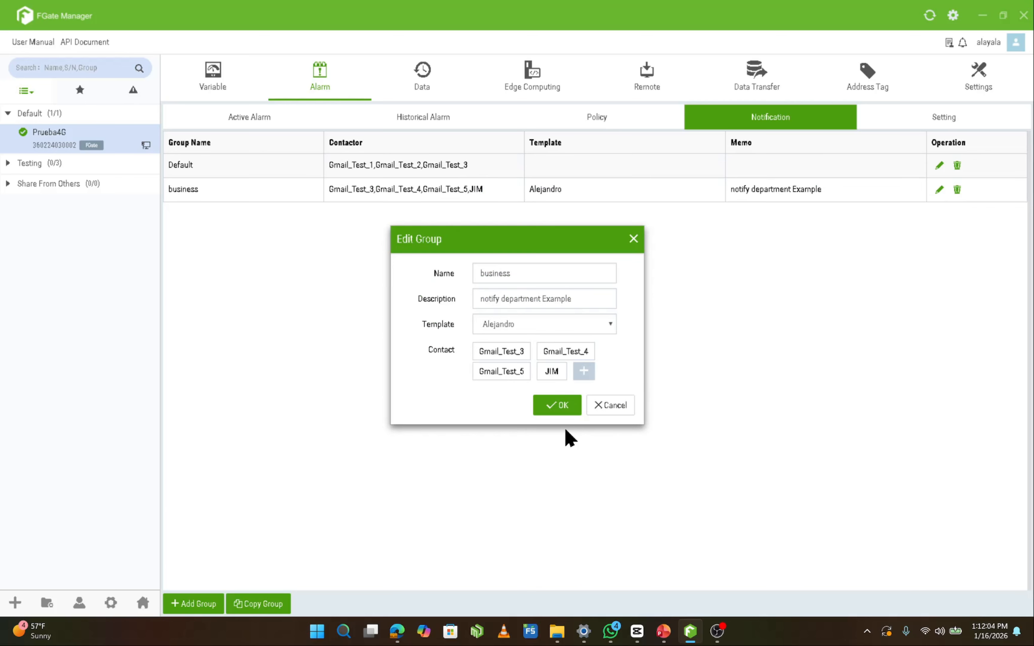
left_click(602, 407)
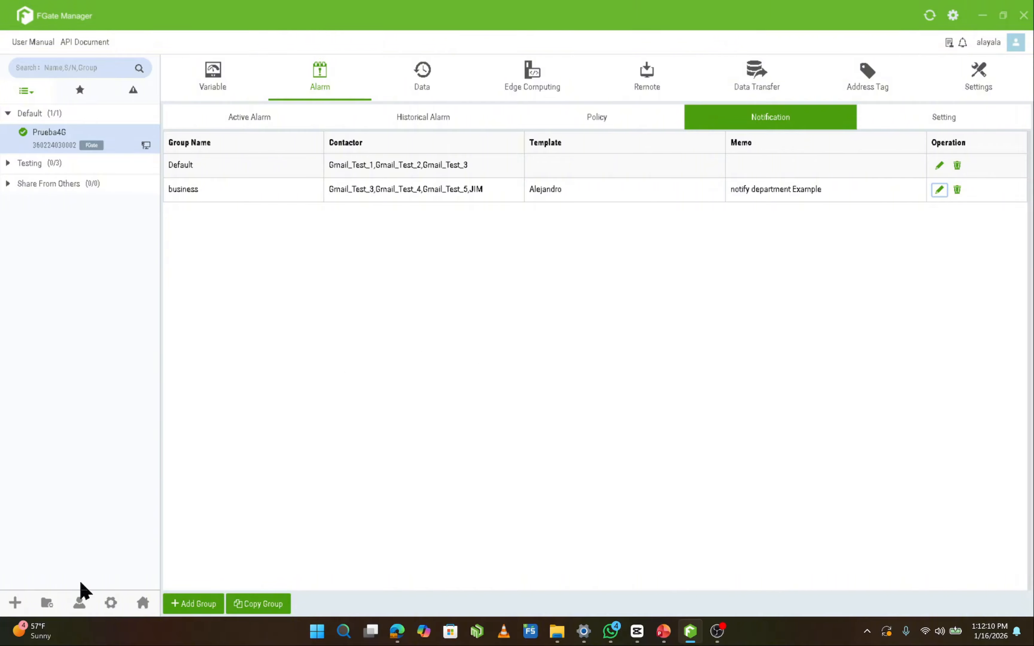
Review the alarm contact list and the fields needed for a new contact, without adding one
left_click(79, 602)
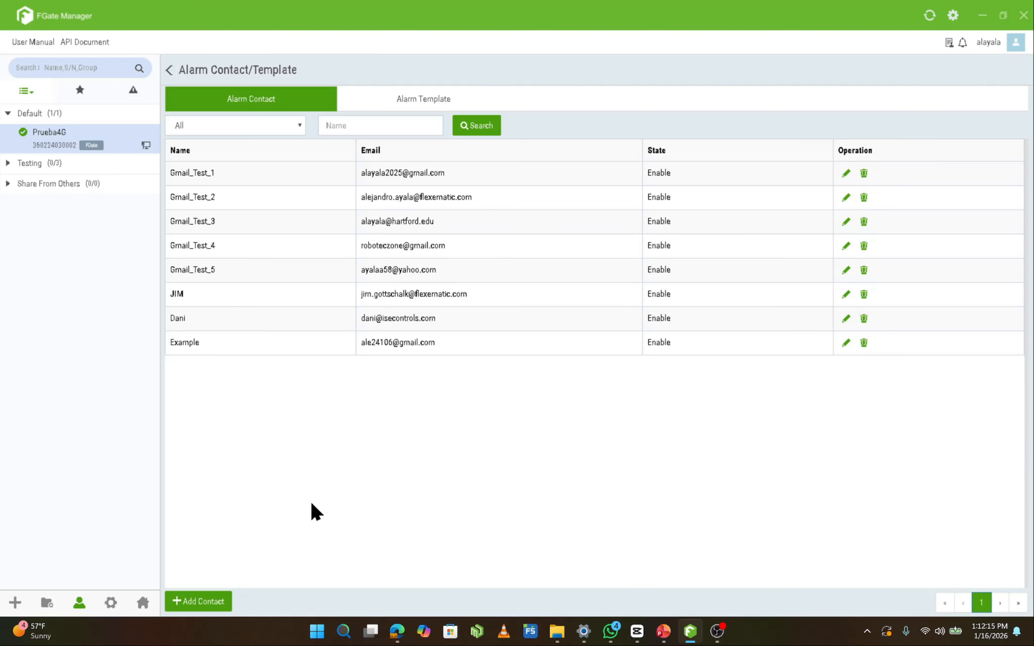
left_click(217, 603)
left_click_drag(491, 256, 511, 341)
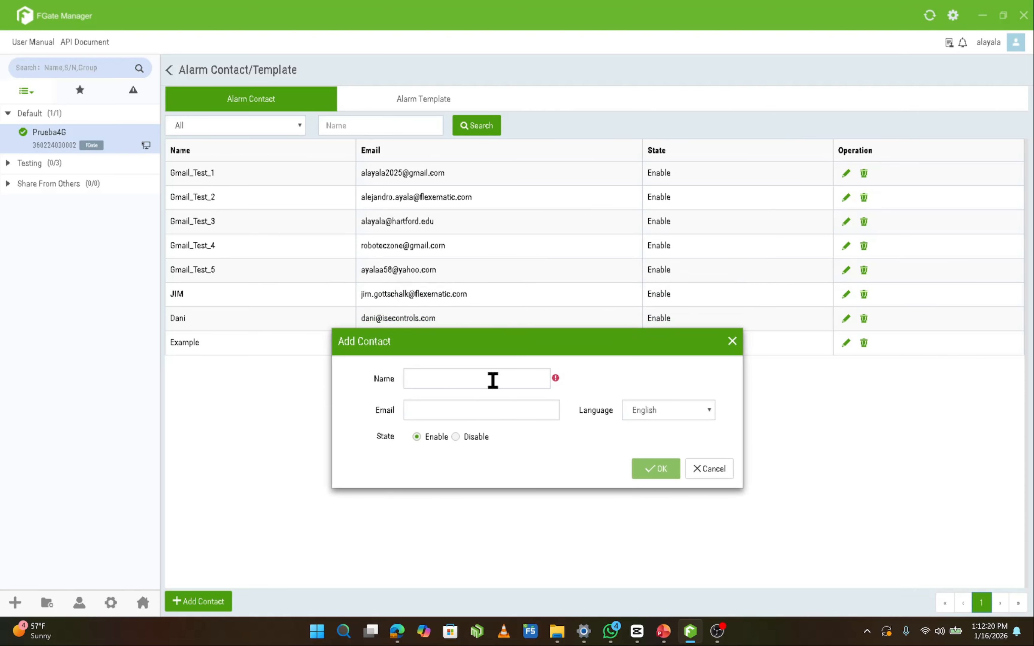
left_click(710, 469)
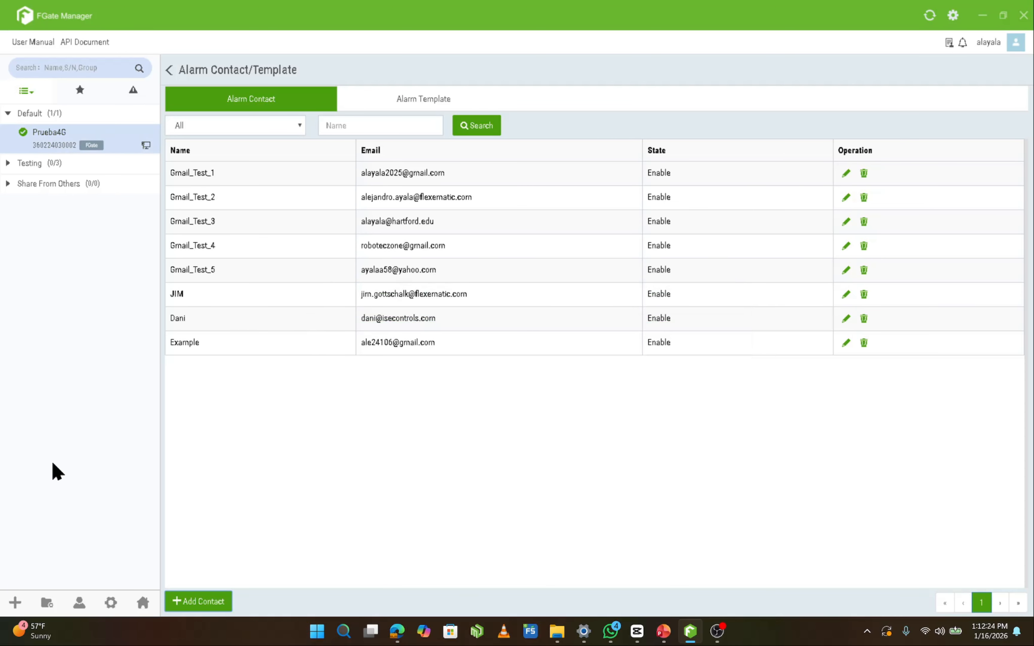
Return to Prueba4G's alarm policy list
left_click(133, 143)
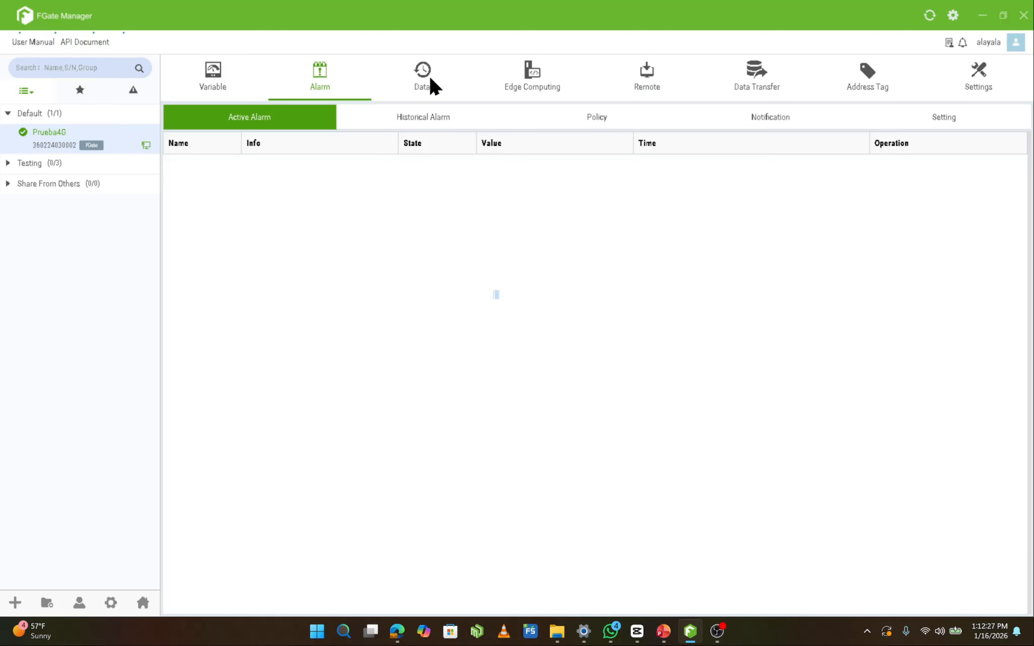
left_click(590, 116)
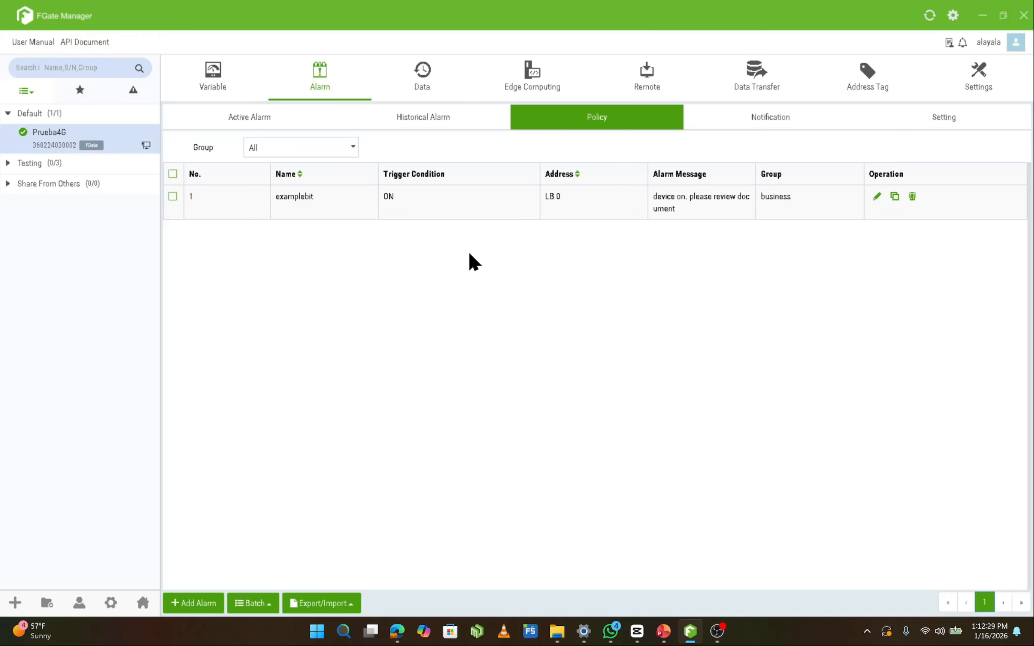